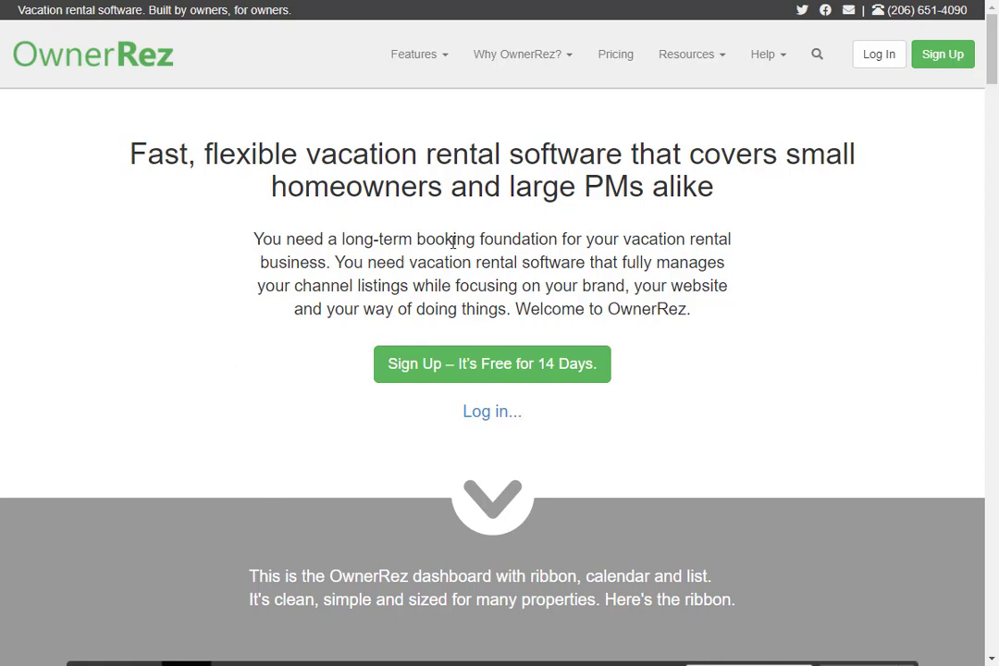
- Start the free 14-day OwnerRez trial from the homepage's green Sign Up button
click(474, 359)
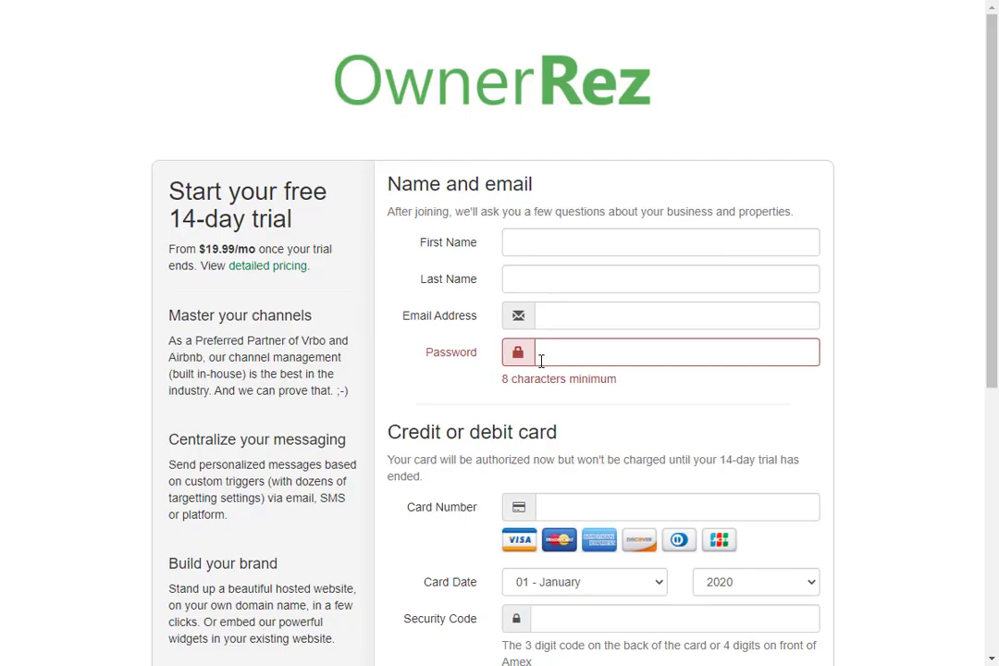
- Fill in card, phone and address details, accept both agreements, and create the trial account
scroll(460, 246, down, 1)
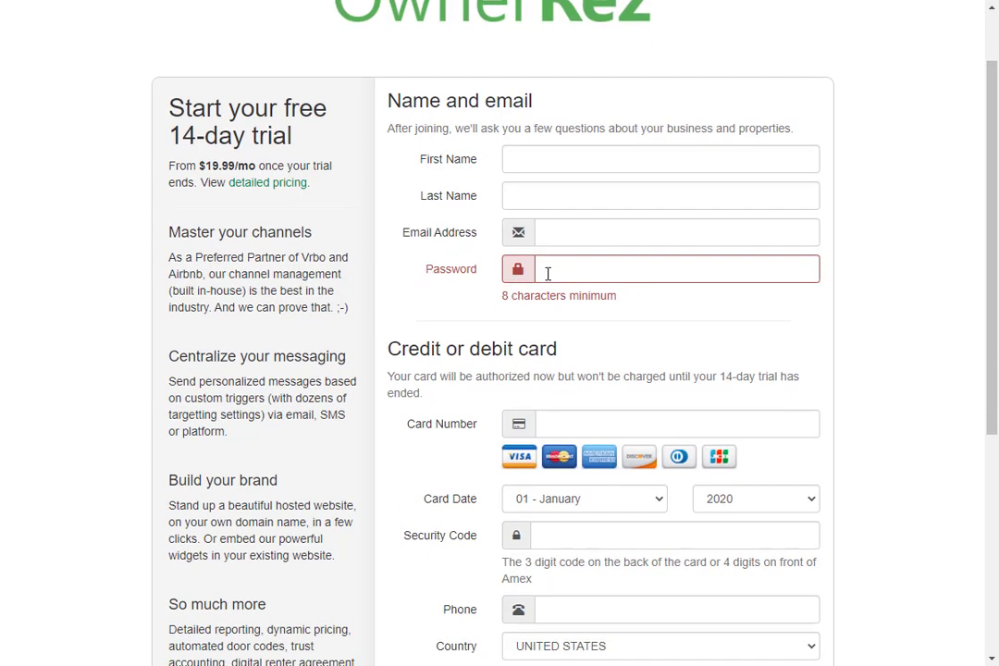
scroll(548, 273, down, 3)
scroll(523, 368, down, 1)
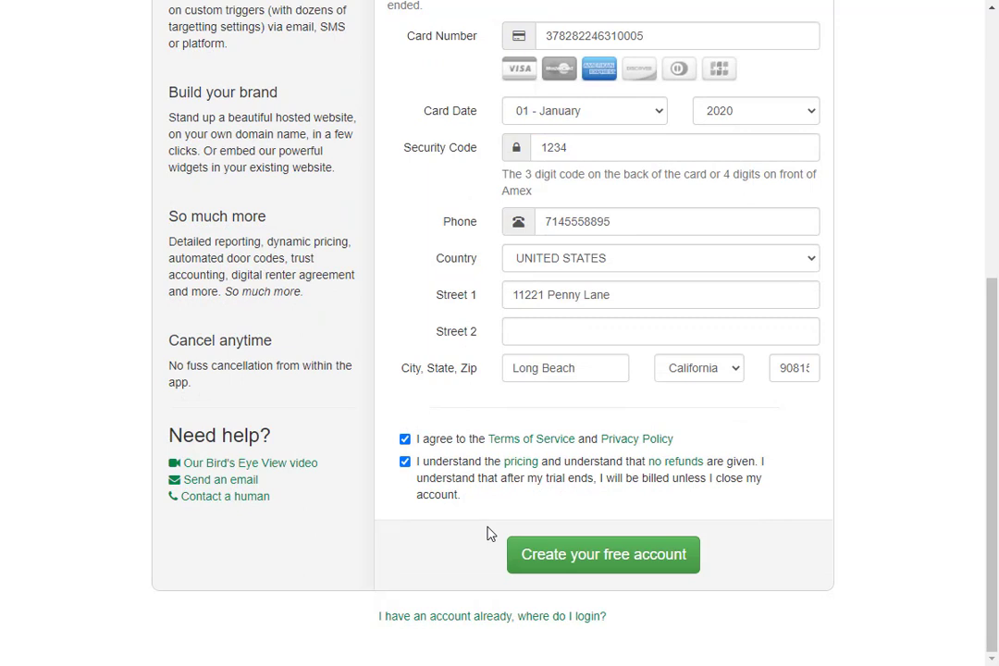
click(596, 560)
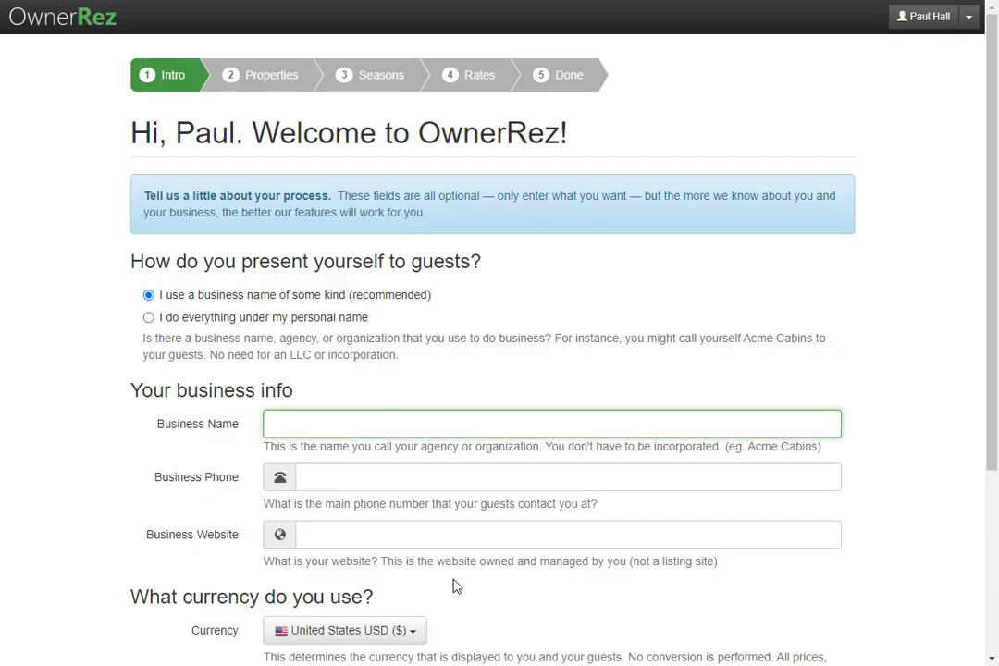
- Save the business name, phone and website with USD and Pacific time kept
scroll(453, 585, down, 1)
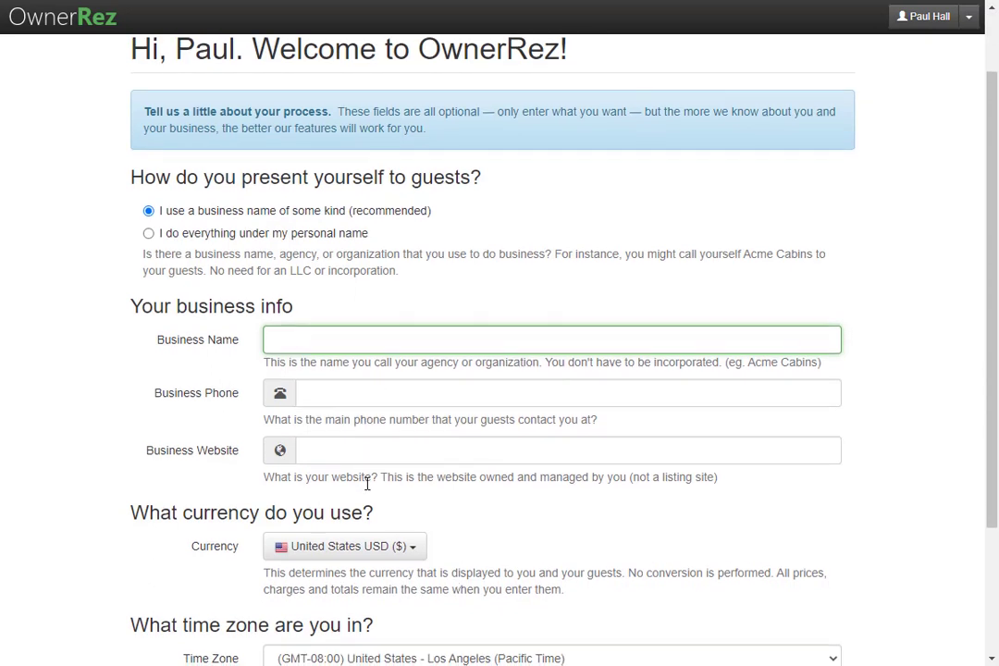
scroll(370, 477, down, 2)
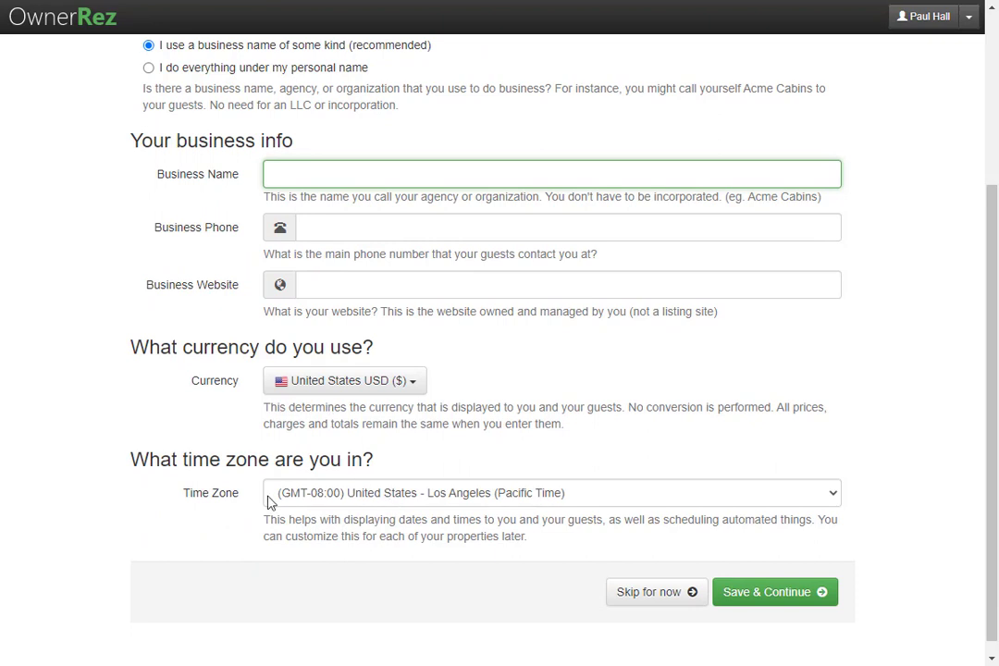
scroll(393, 523, up, 1)
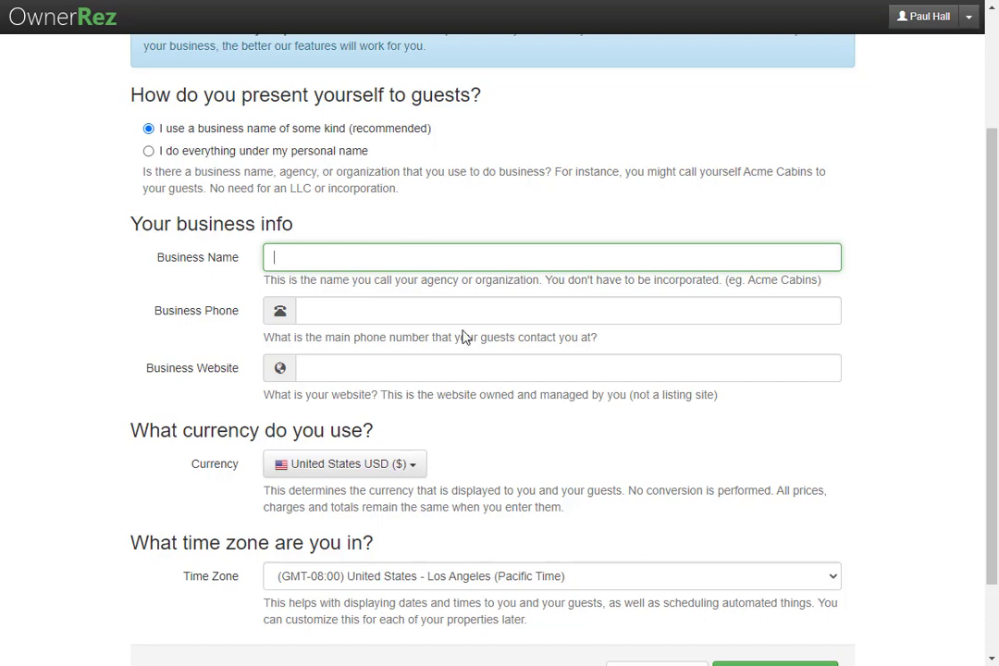
scroll(466, 357, down, 2)
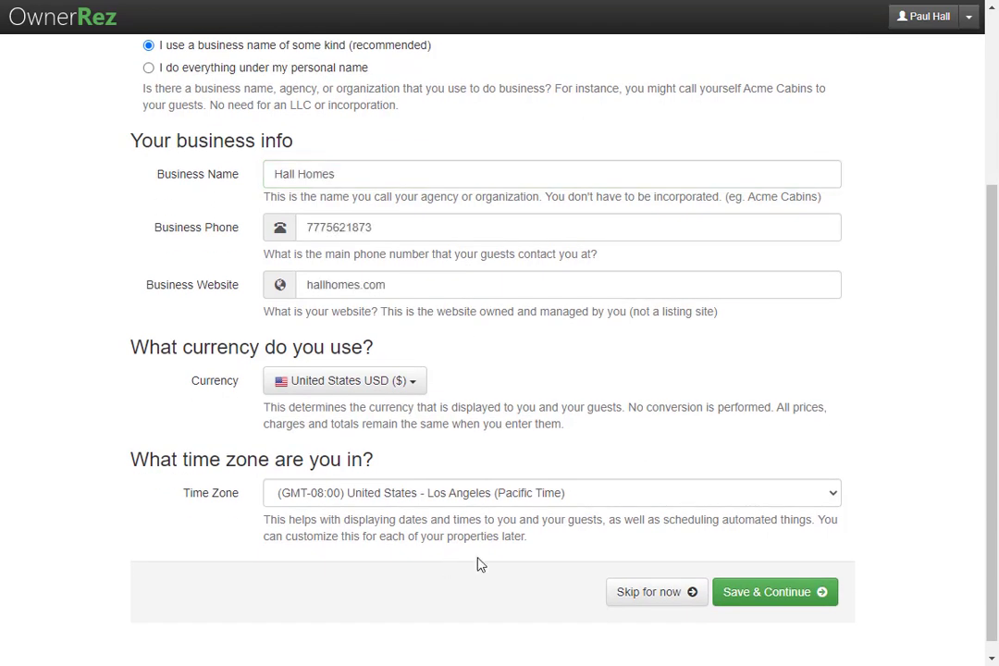
click(810, 592)
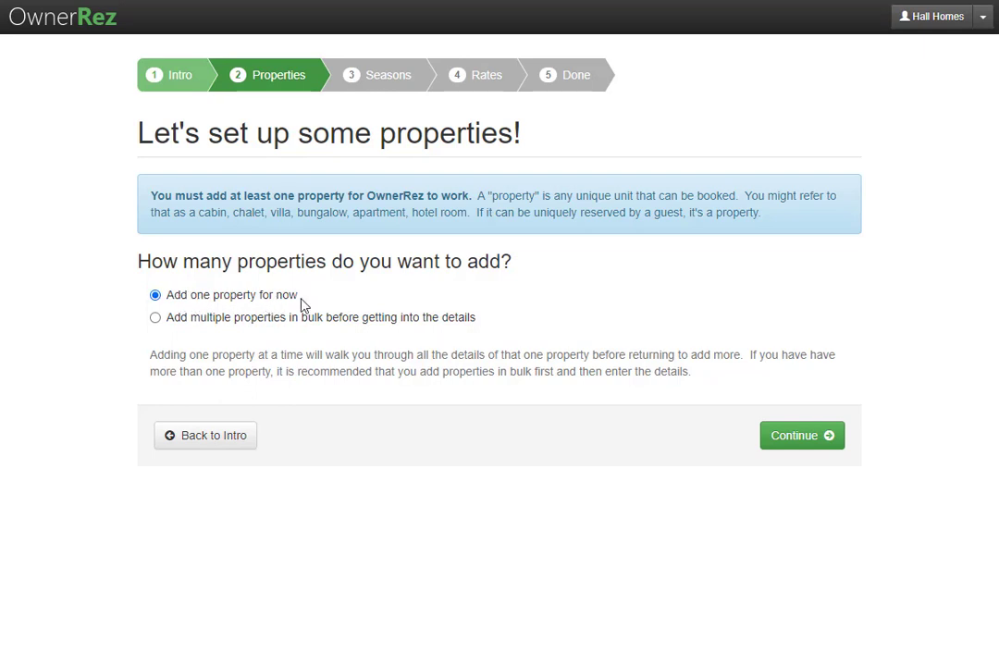
- Add one property, Poppy's Hideaway, with its Virginia address, then proceed to Seasons
click(787, 436)
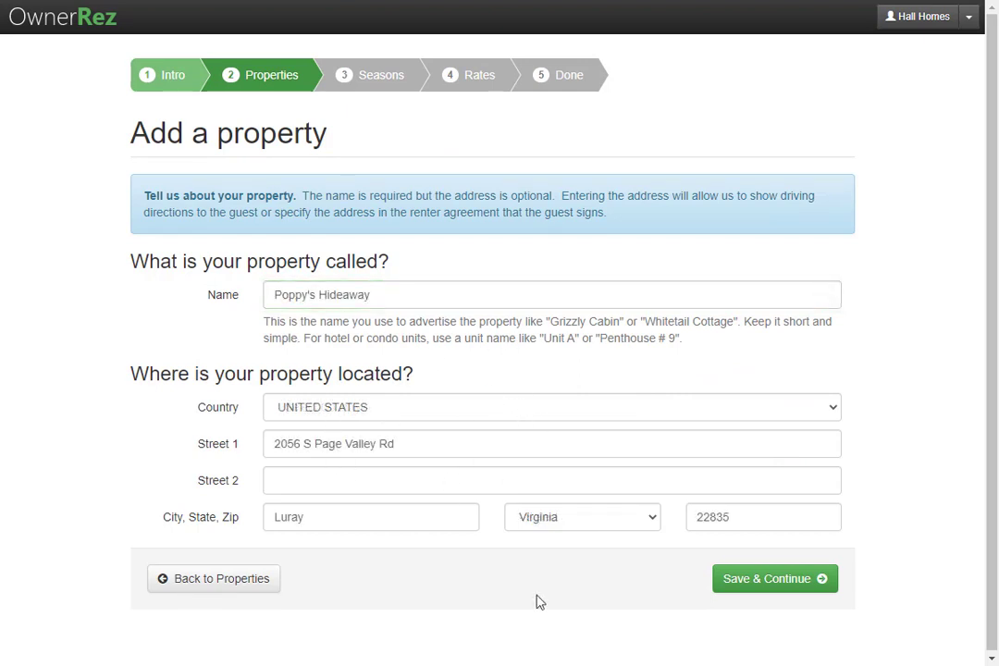
click(796, 588)
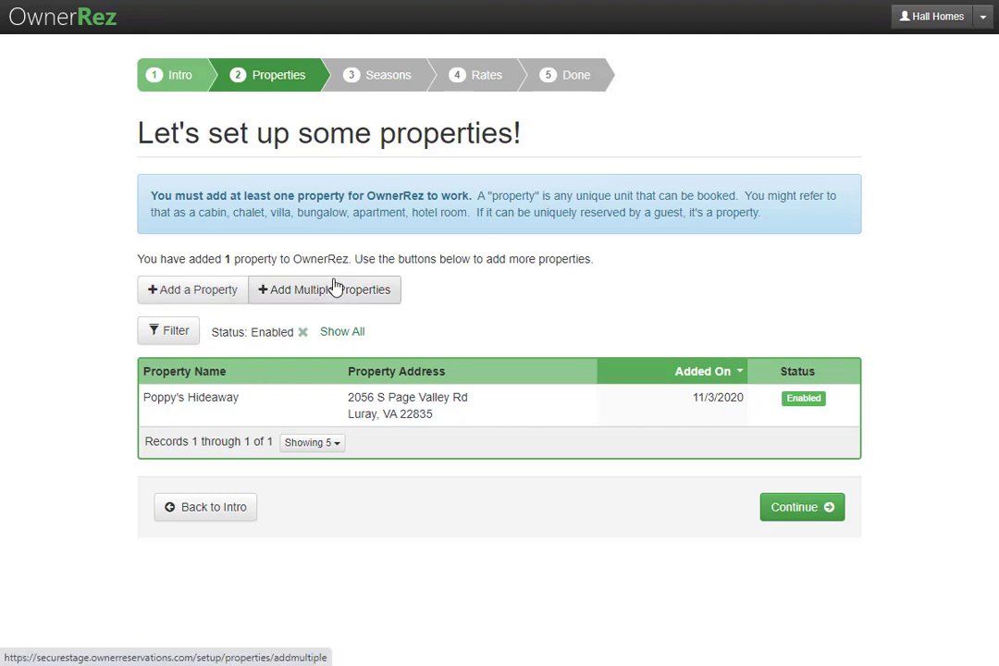
click(804, 508)
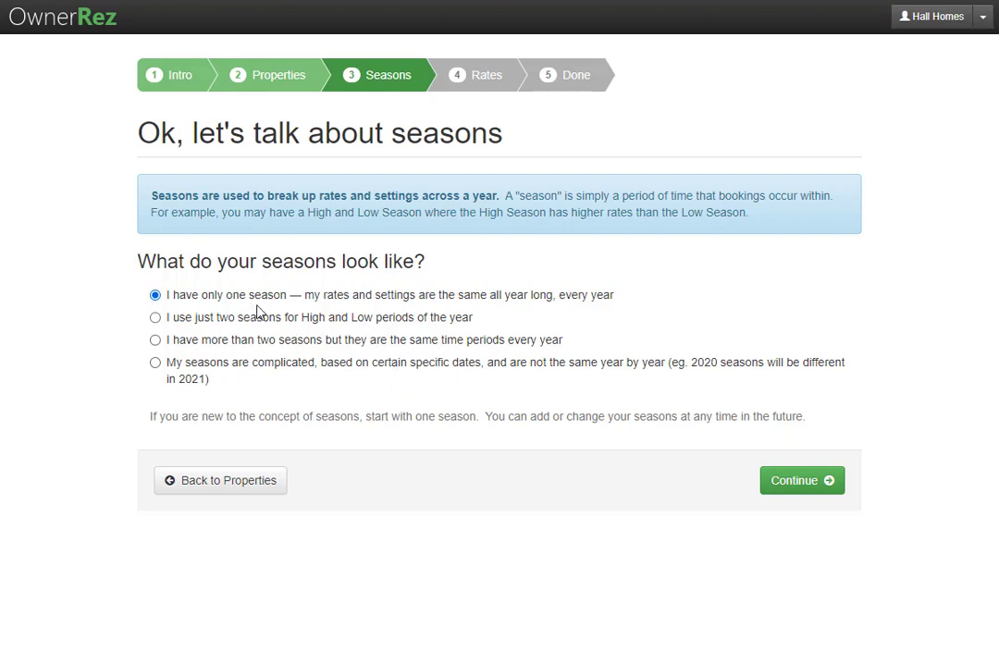
- Keep a single year-round Default season with a $300 nightly rate and finish setup
click(813, 485)
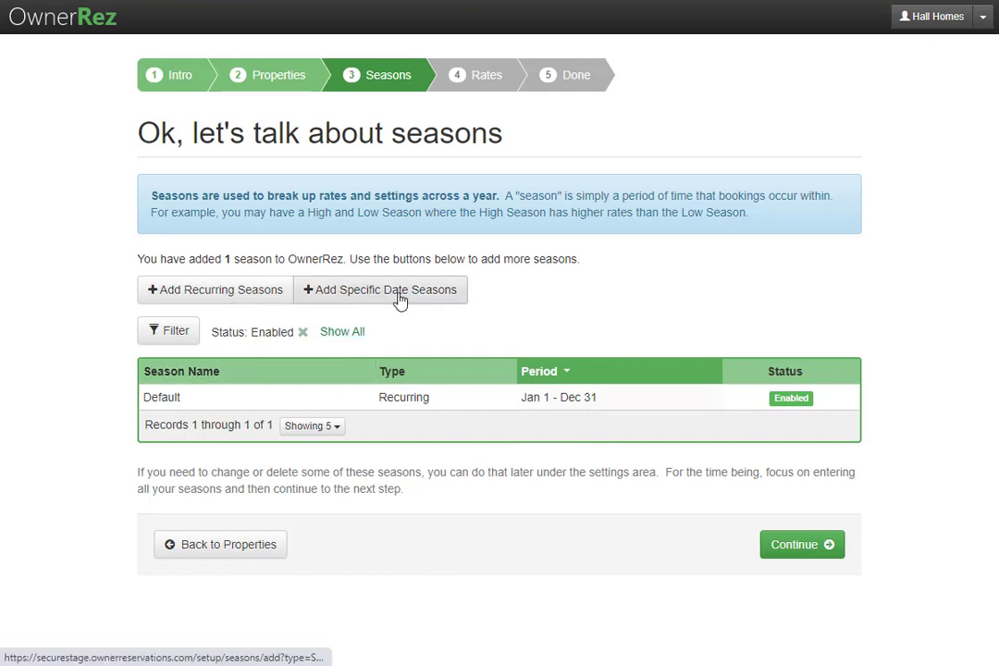
click(803, 545)
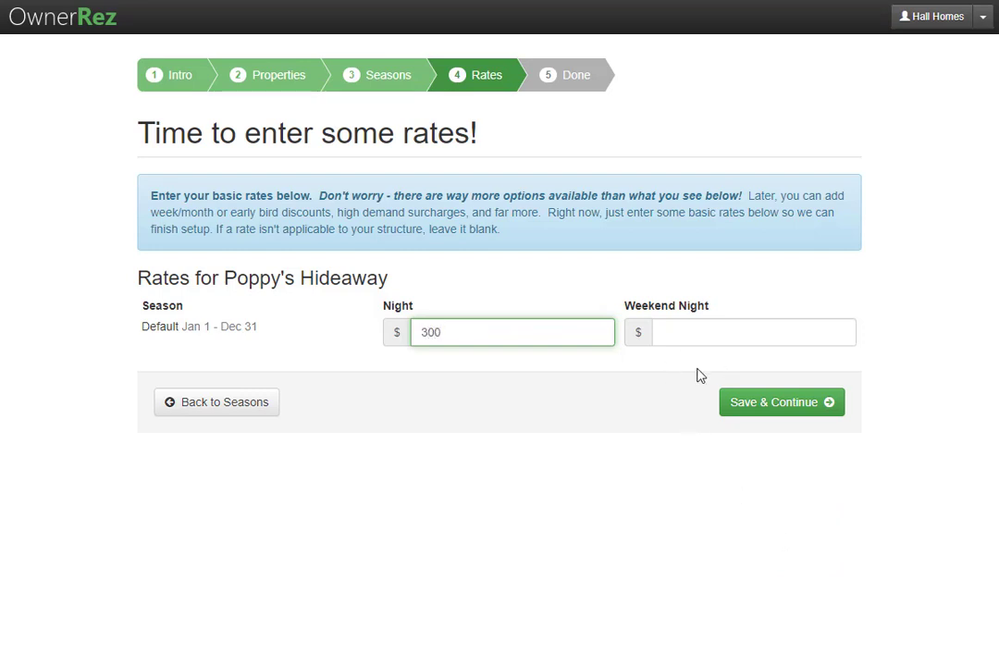
click(800, 412)
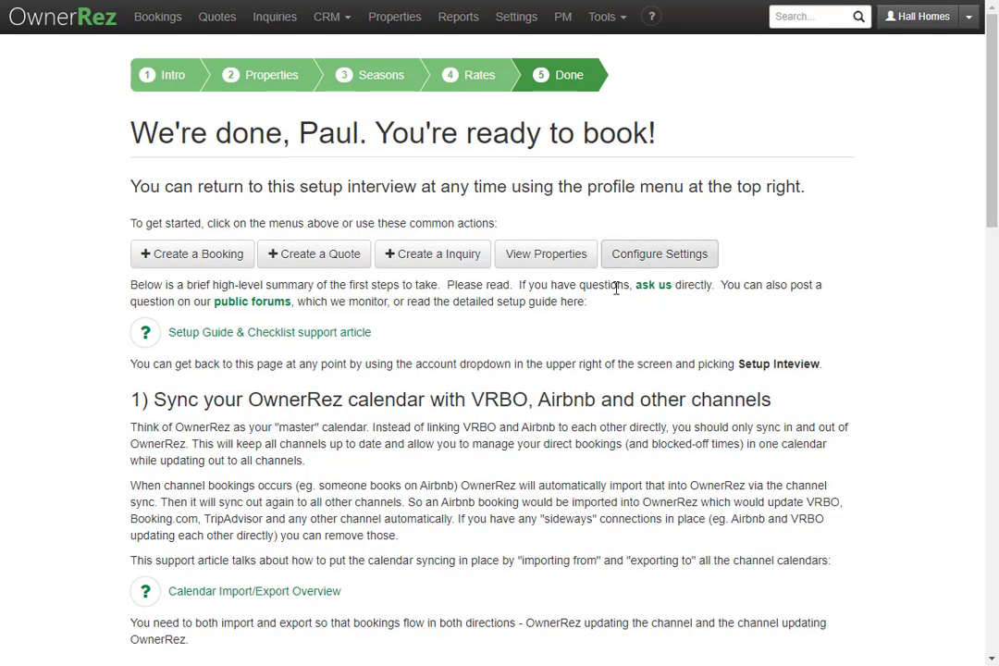
- Review the Done summary page, then go to the Properties list
scroll(581, 335, down, 3)
scroll(581, 335, down, 1)
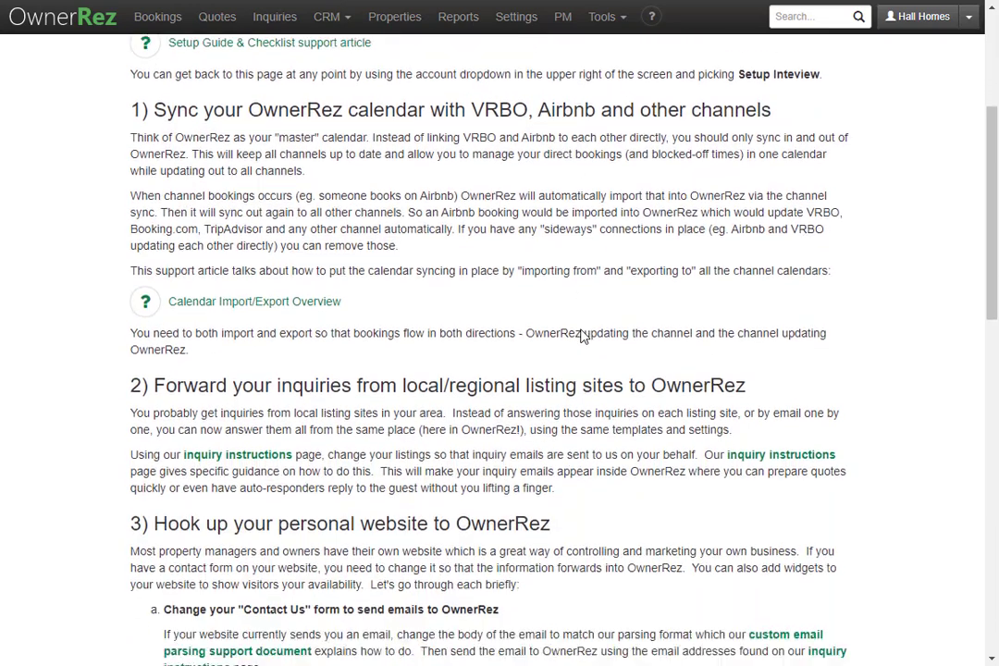
scroll(581, 335, down, 4)
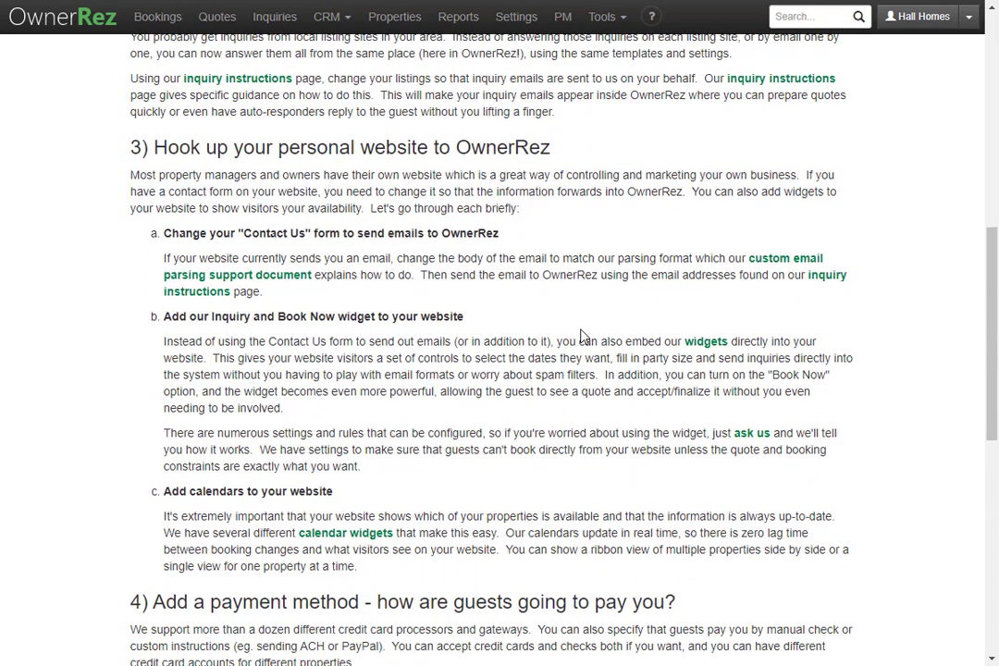
scroll(581, 335, up, 10)
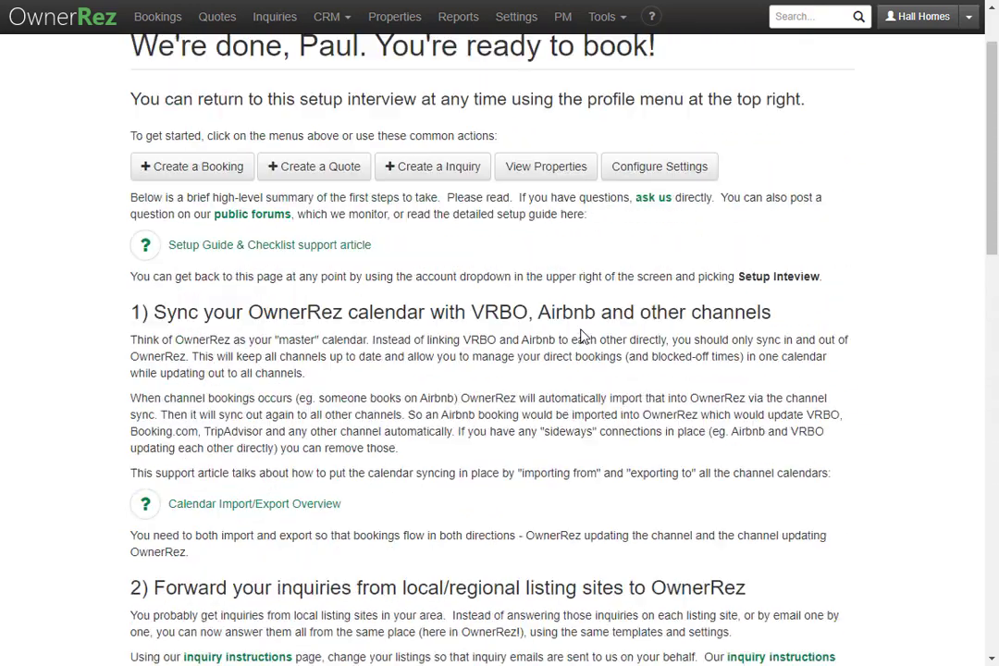
click(395, 19)
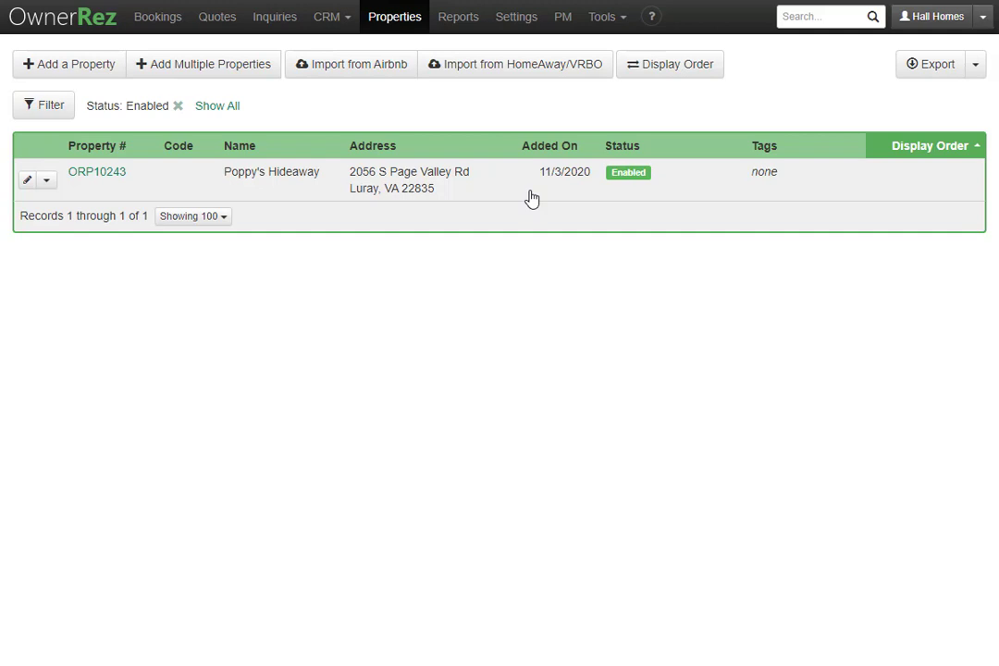
- Import the pasted Airbnb listing URL into the existing Poppy's Hideaway property and open it
click(361, 74)
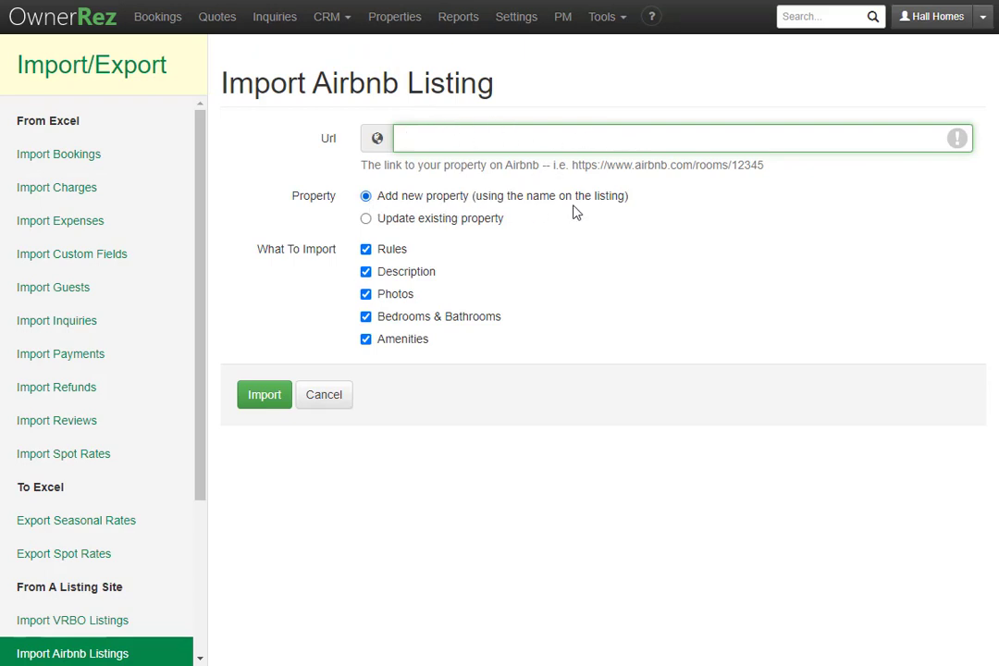
click(446, 219)
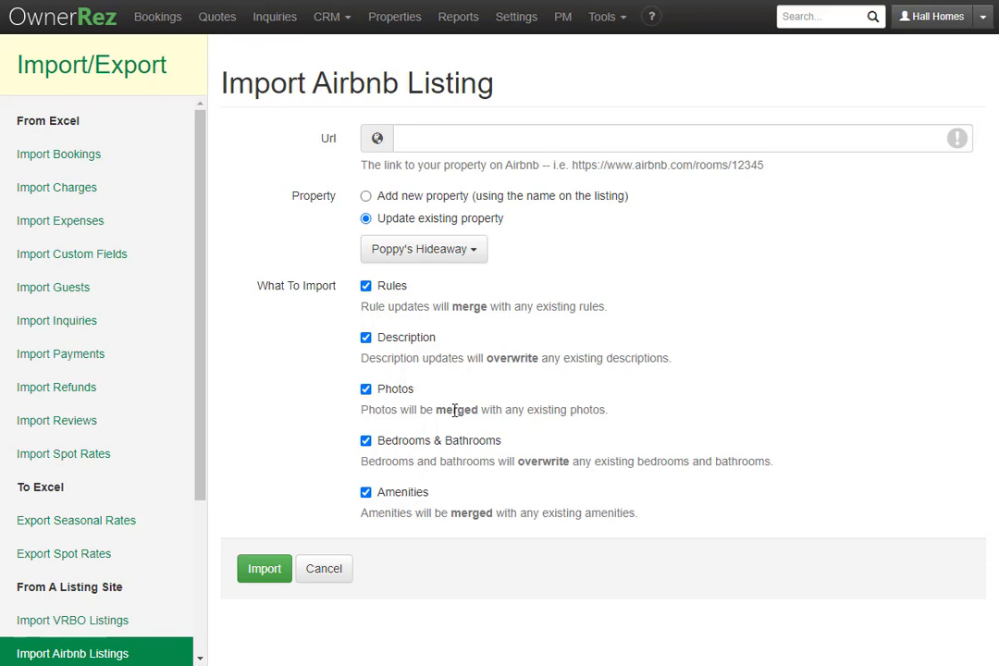
click(508, 139)
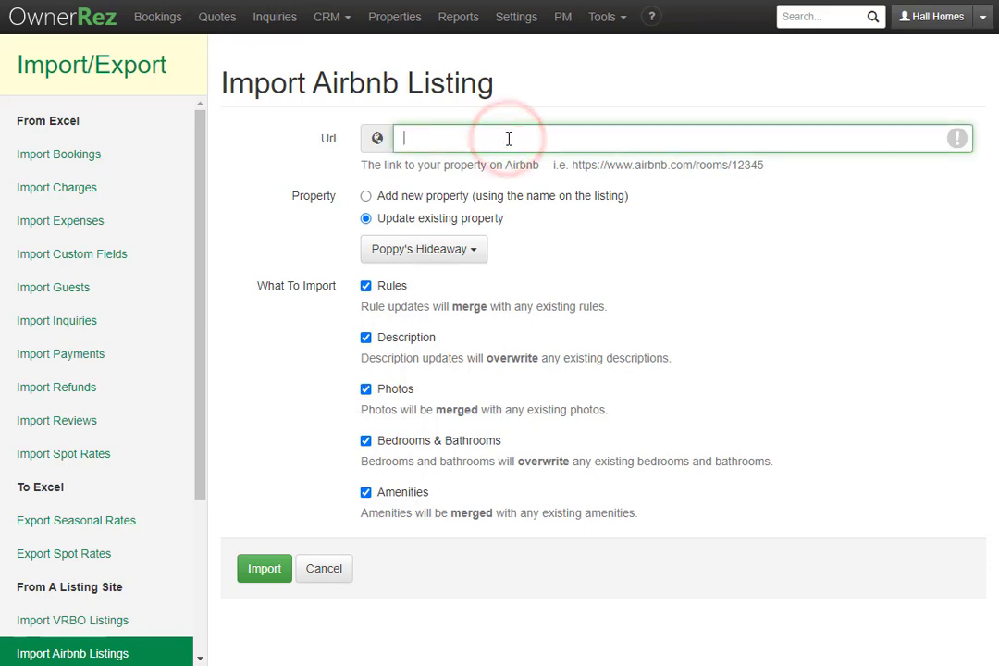
text(https://www.airbnb.com/rooms/24202542)
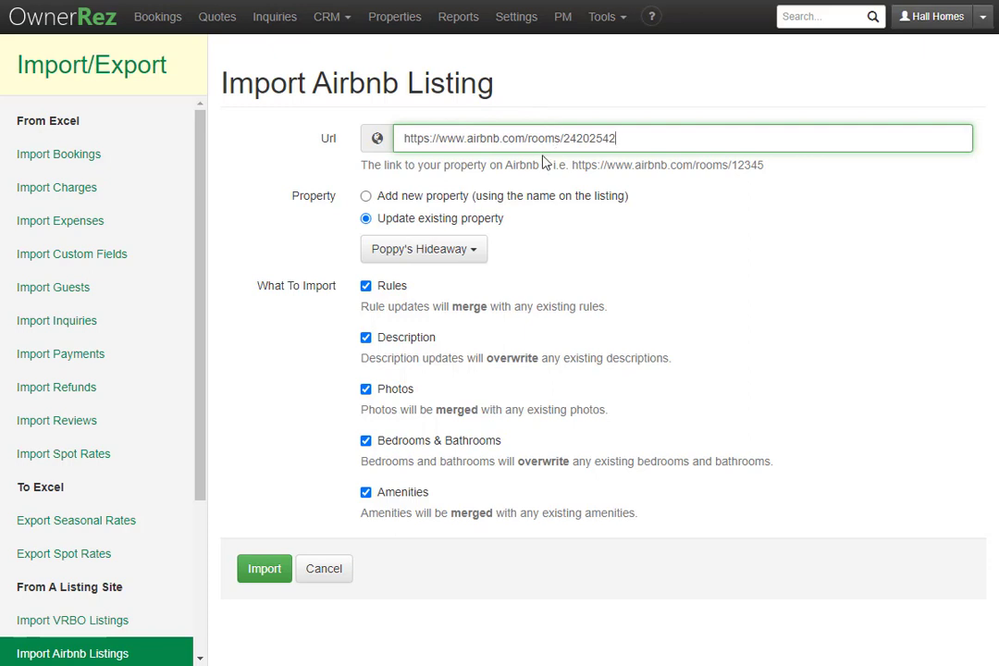
click(269, 573)
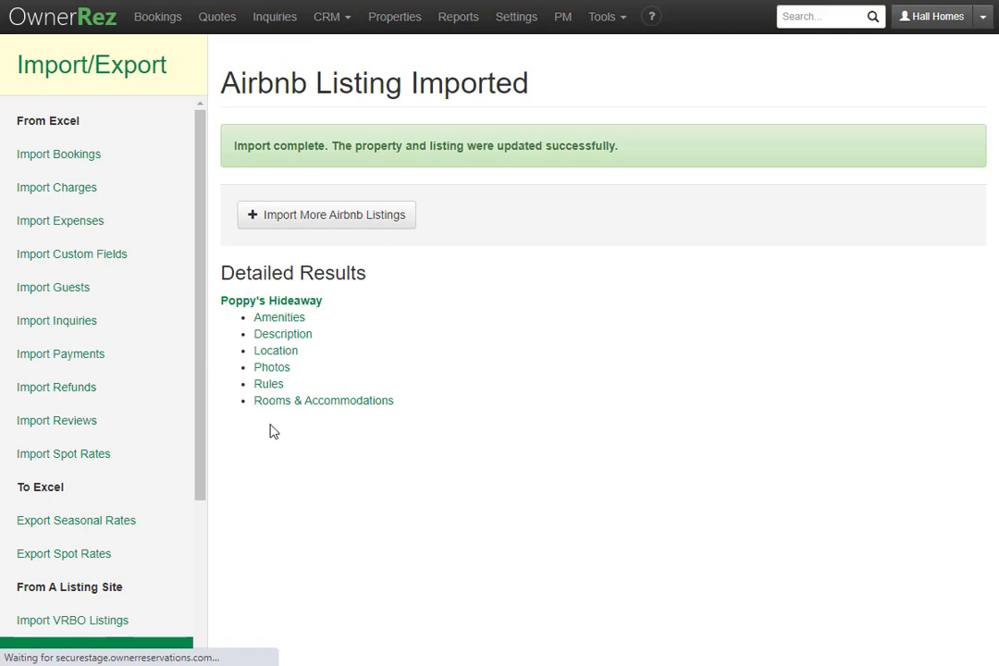
click(293, 301)
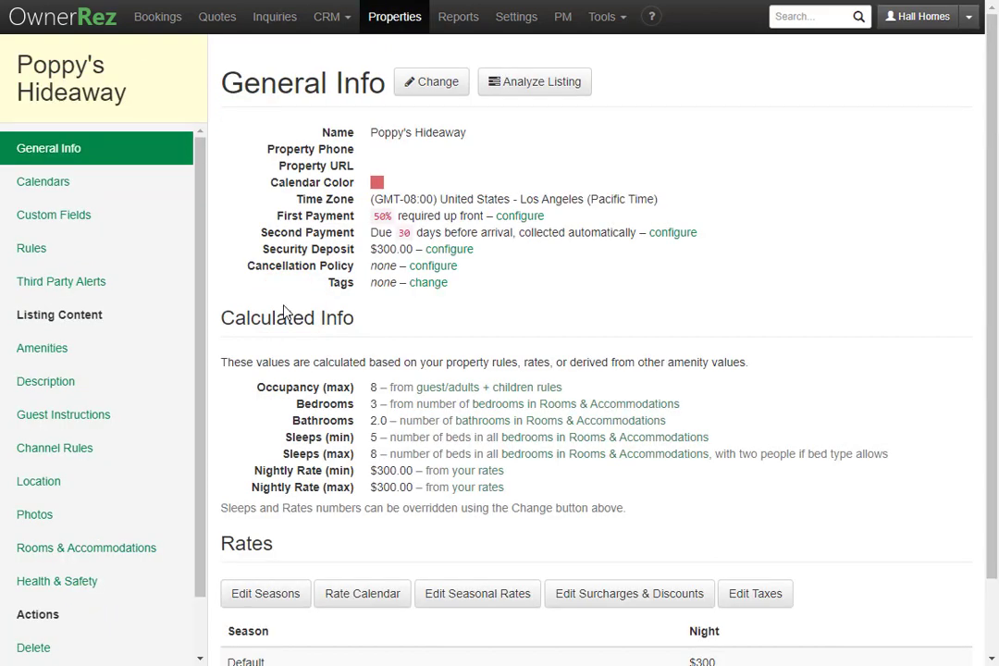
- Browse the imported description, amenities and photos, then open the property's Rules for editing
click(131, 382)
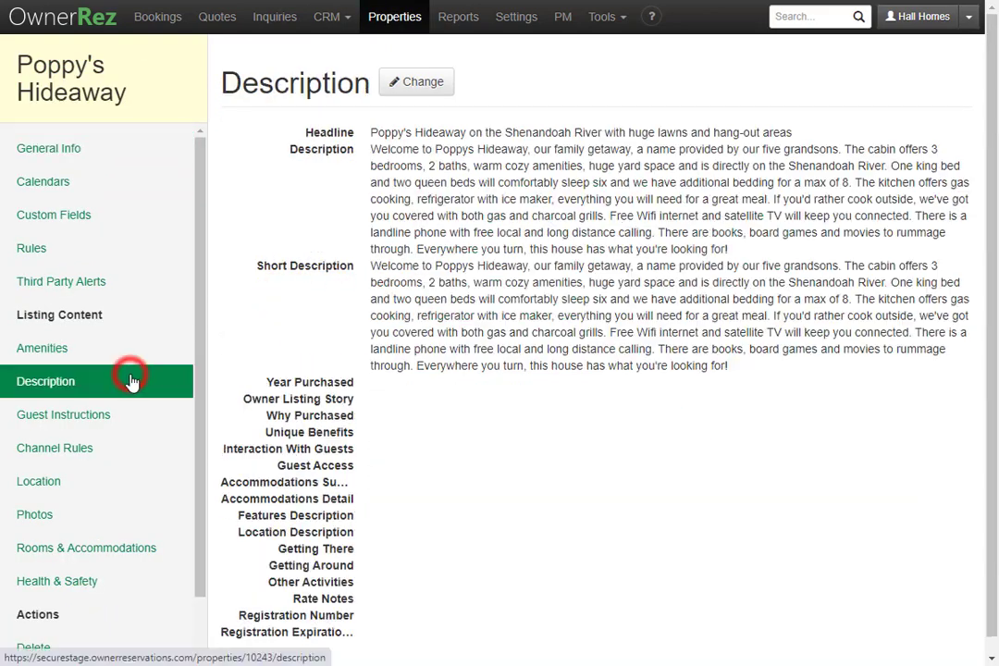
click(128, 353)
click(117, 514)
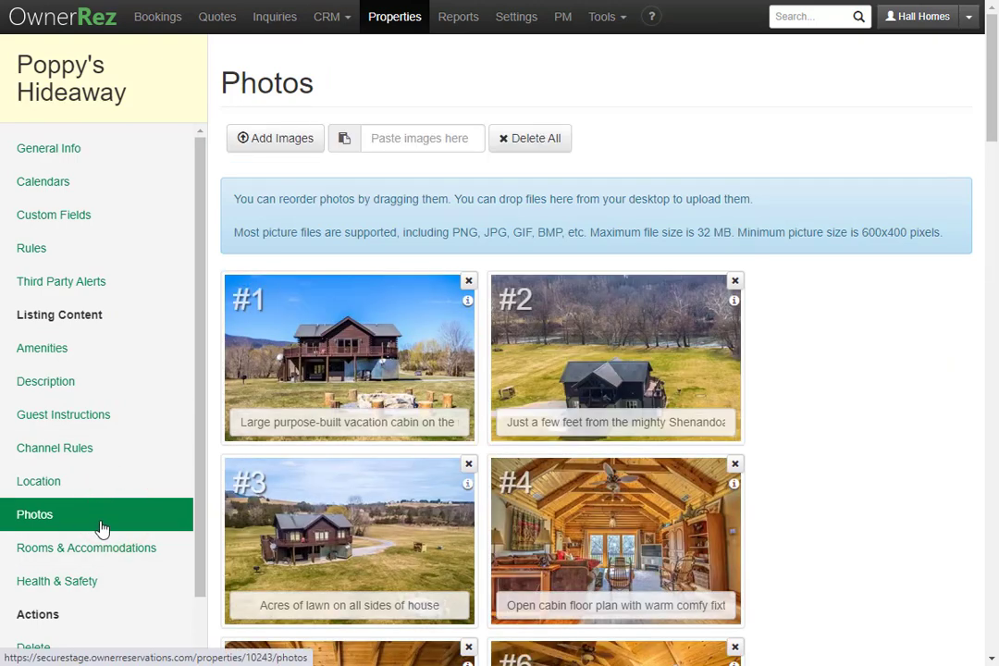
click(132, 248)
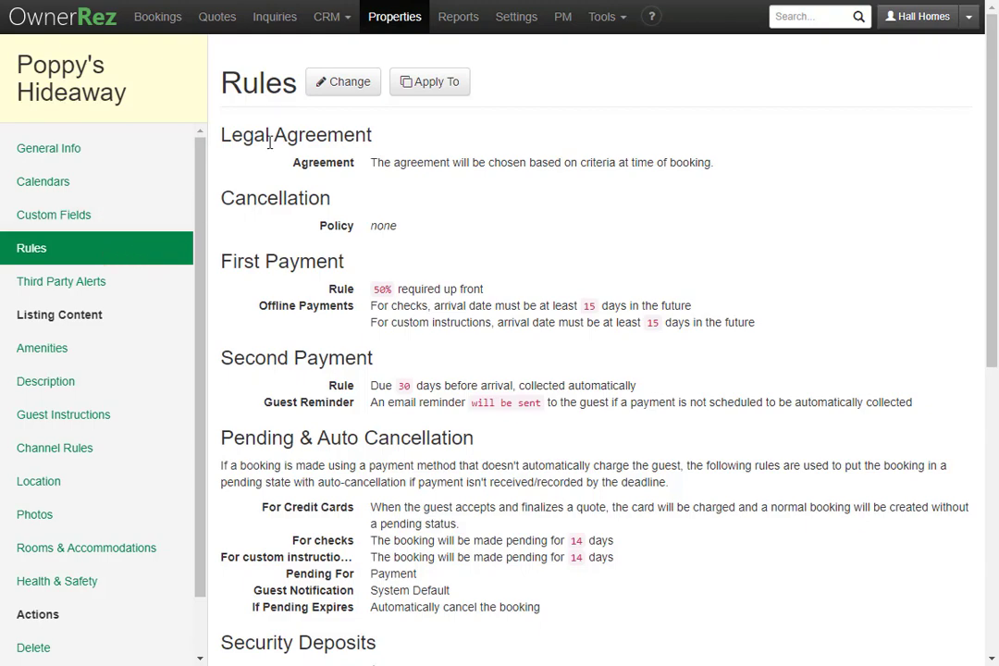
click(342, 84)
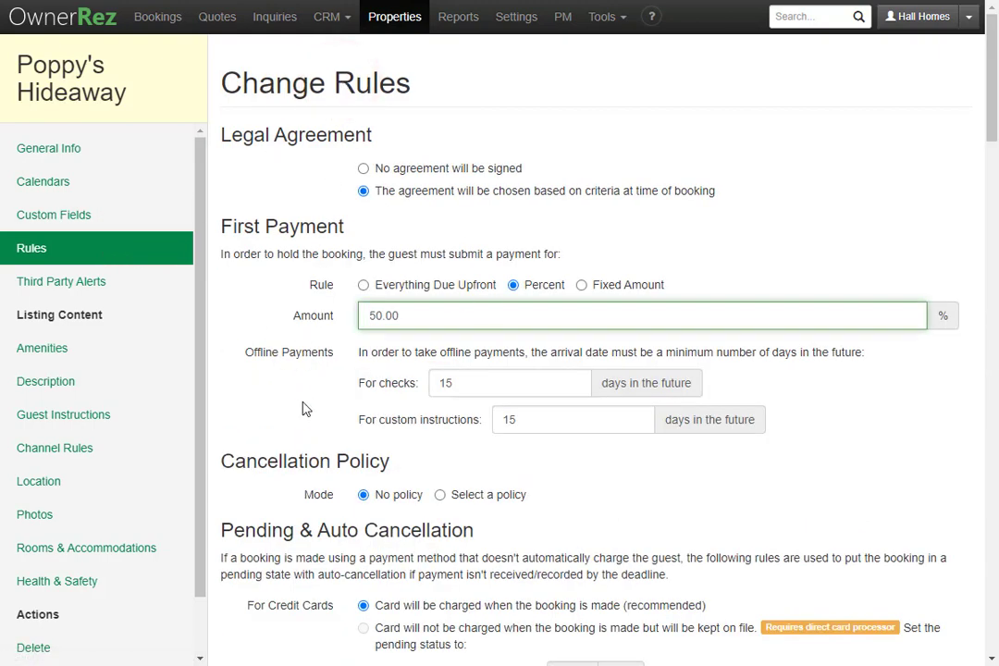
- Set Maximum Guests to 6 in Poppy's Hideaway's rules and save
scroll(303, 410, down, 5)
scroll(302, 409, down, 6)
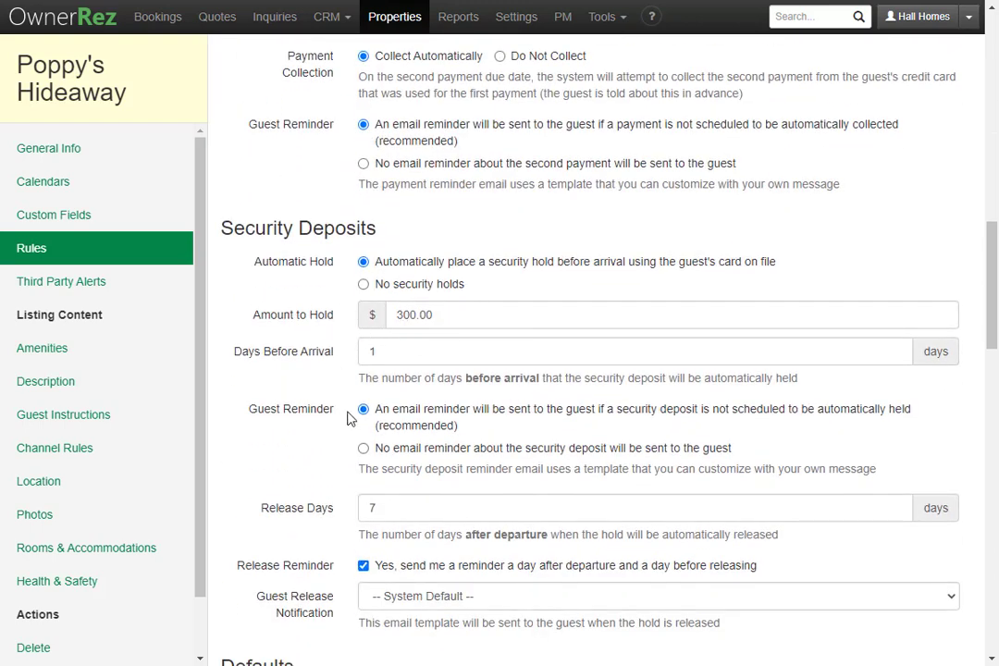
scroll(349, 419, down, 6)
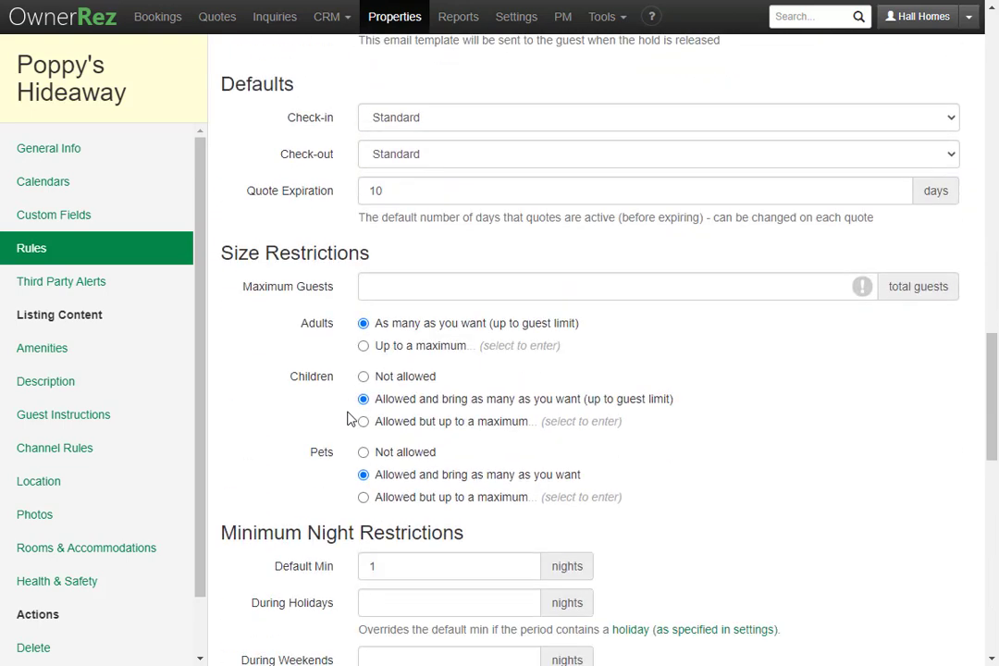
click(484, 282)
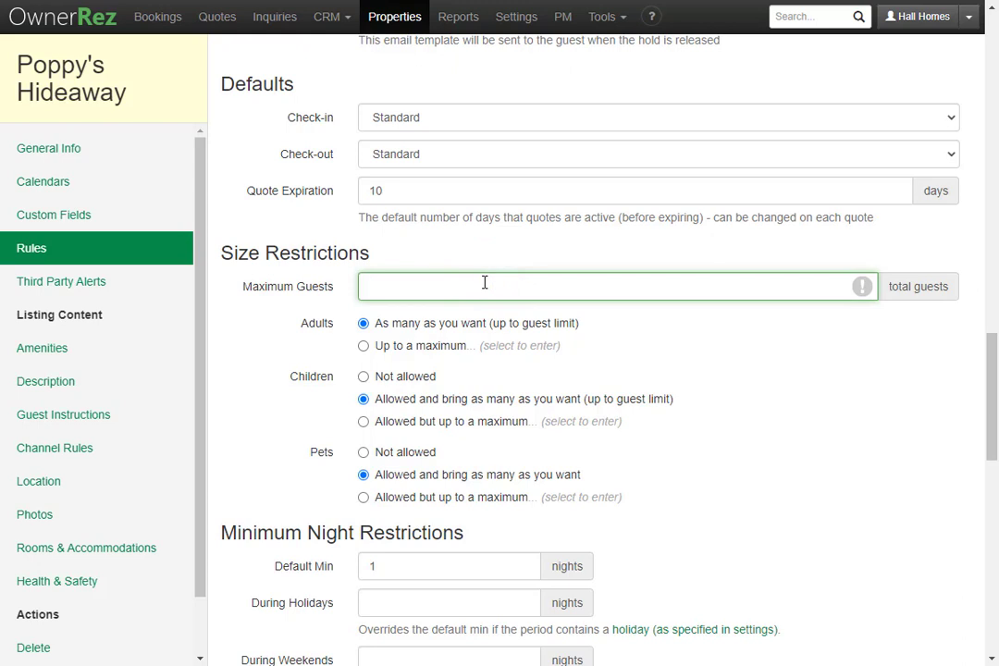
text(6)
scroll(296, 420, up, 6)
scroll(296, 423, down, 4)
scroll(296, 428, down, 5)
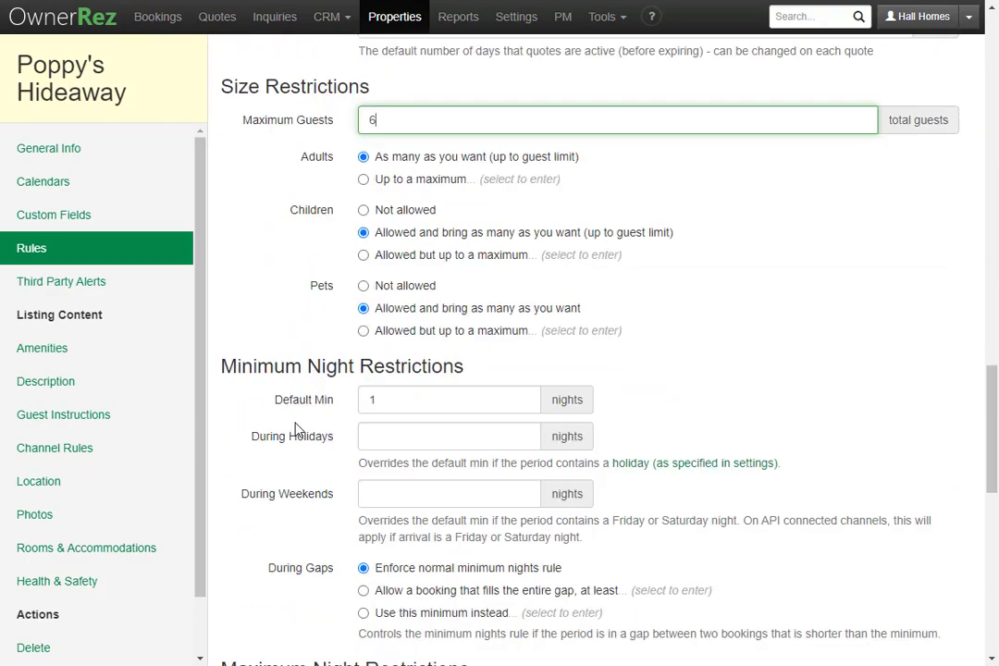
scroll(296, 429, down, 10)
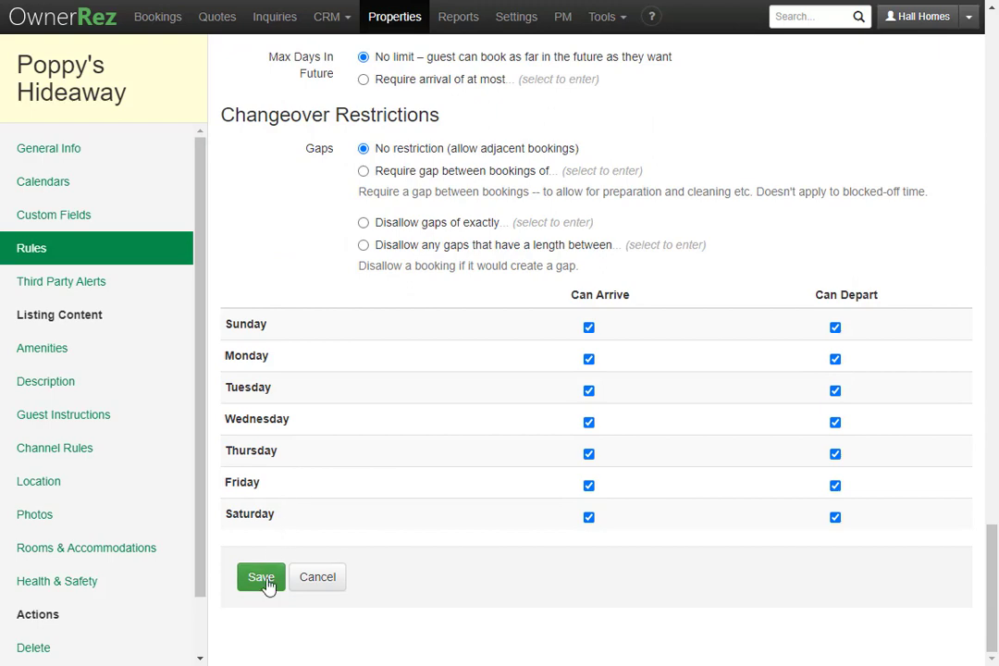
click(263, 579)
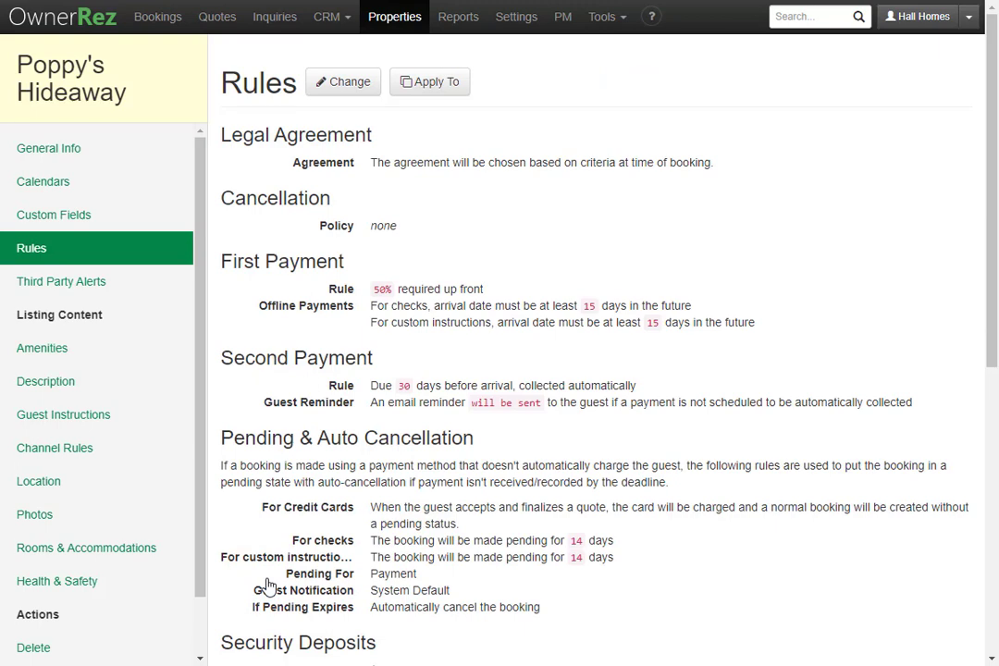
- Start a new calendar import from Poppy's Hideaway's Calendars page
click(103, 194)
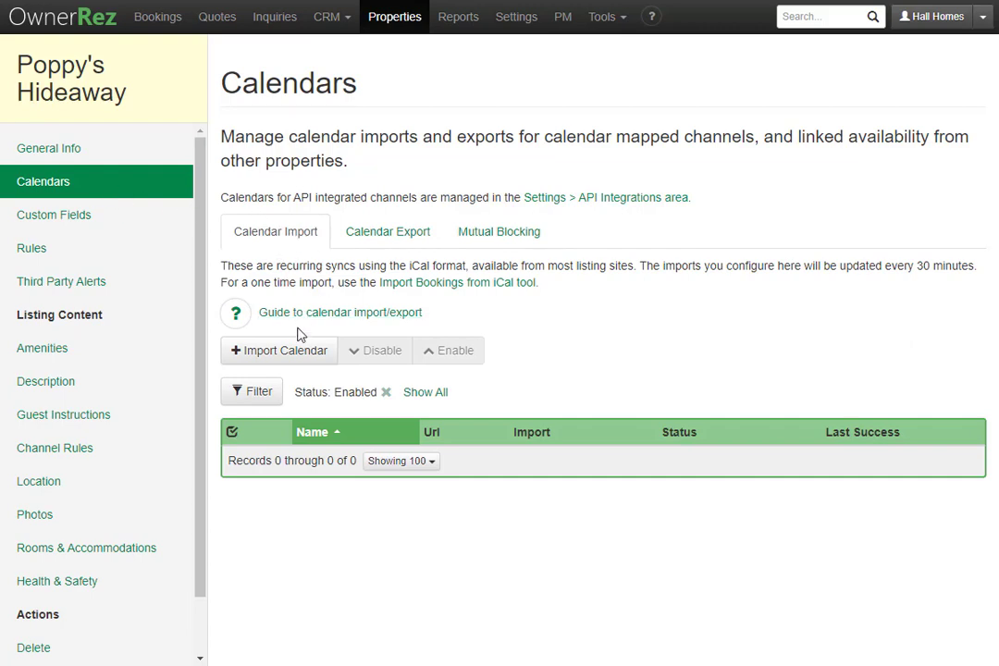
click(290, 359)
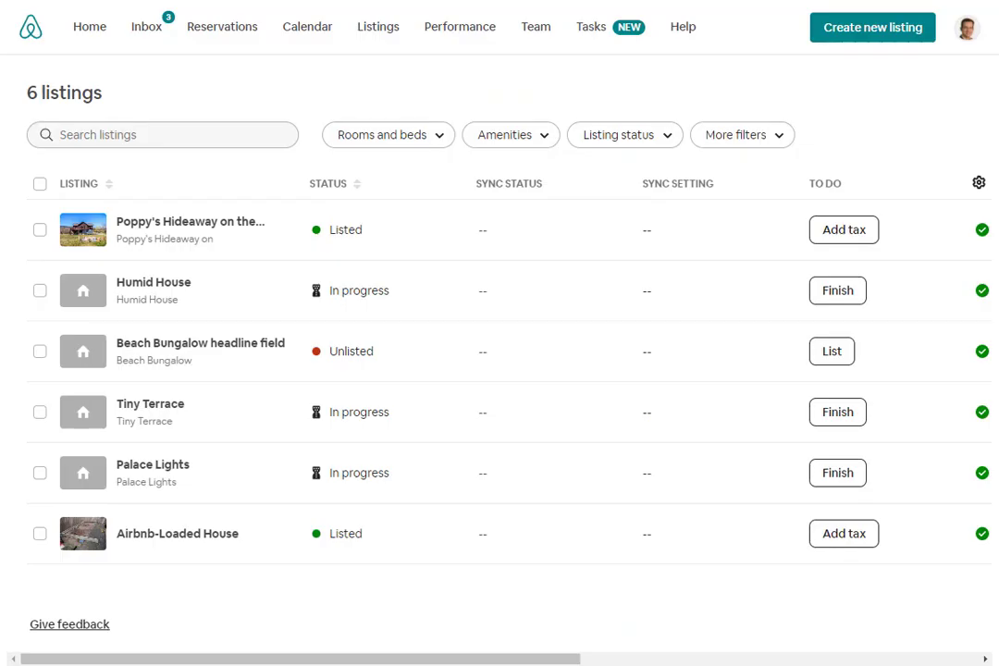
- Show the Poppy's Hideaway listing's Availability settings down to the Sync calendars section
click(203, 243)
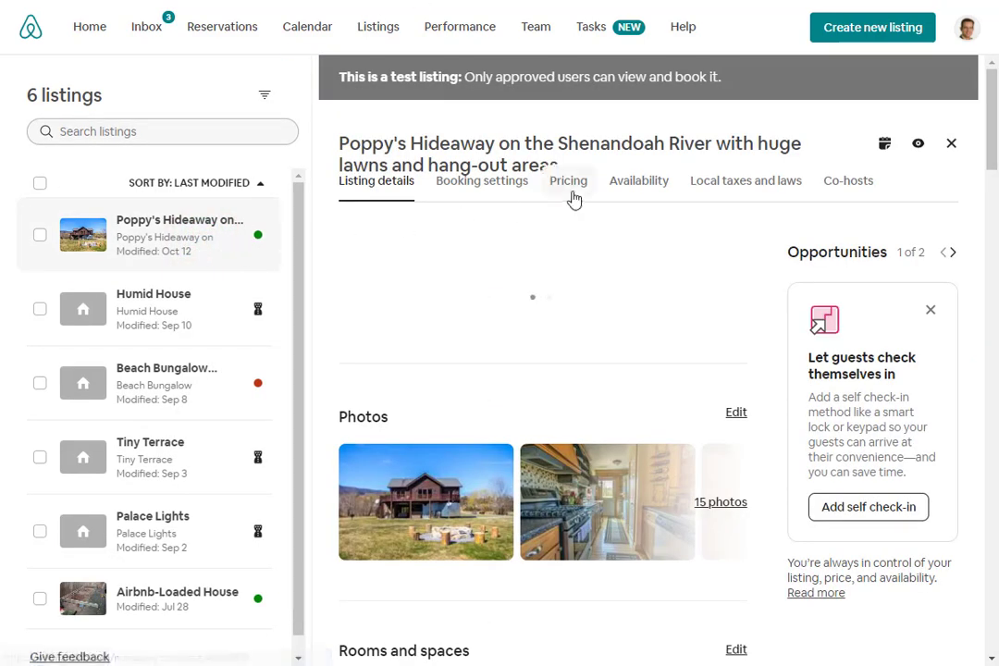
click(651, 184)
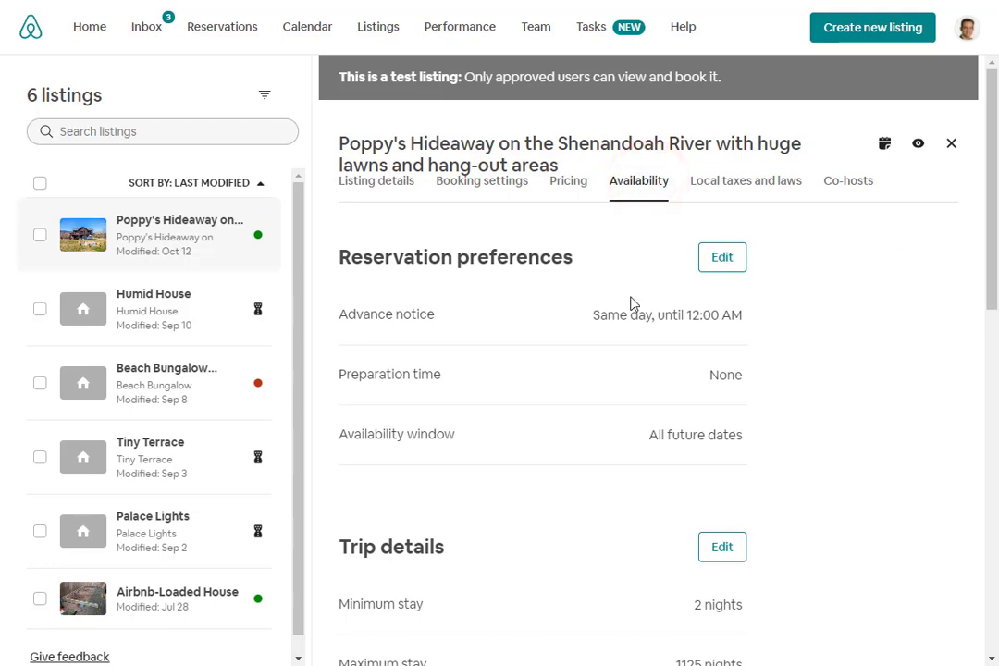
scroll(631, 310, down, 9)
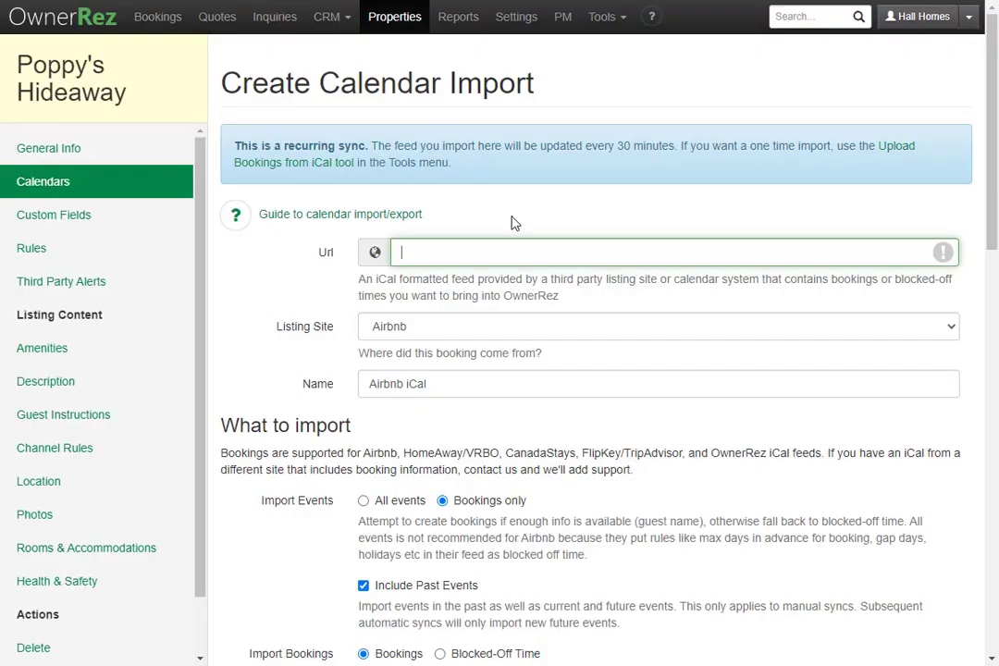
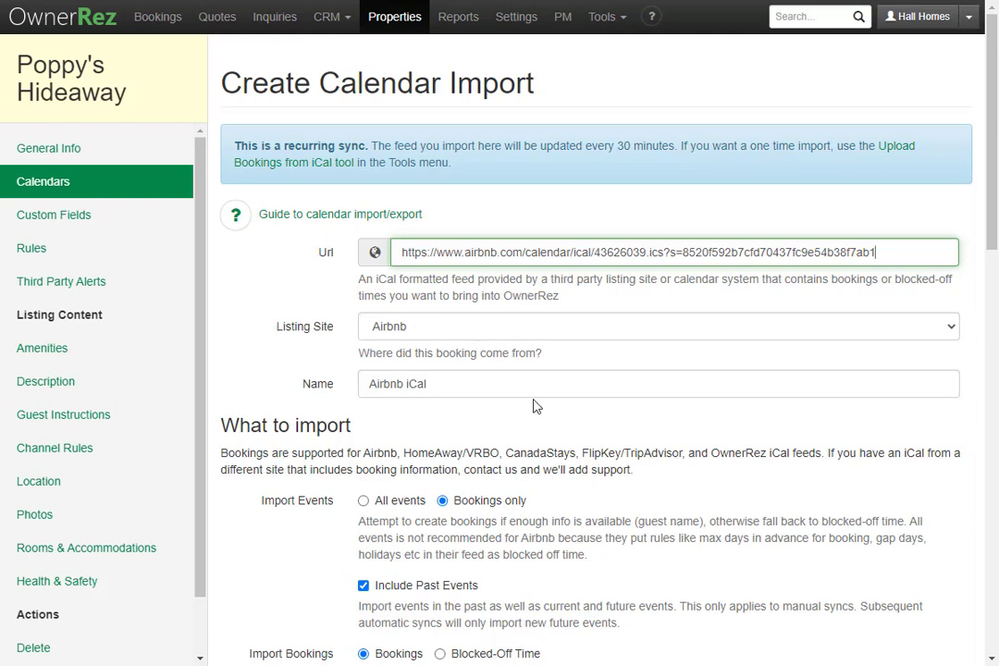
- Save a new calendar import using the pasted Airbnb iCal URL, then return to the Calendars list
scroll(533, 405, down, 3)
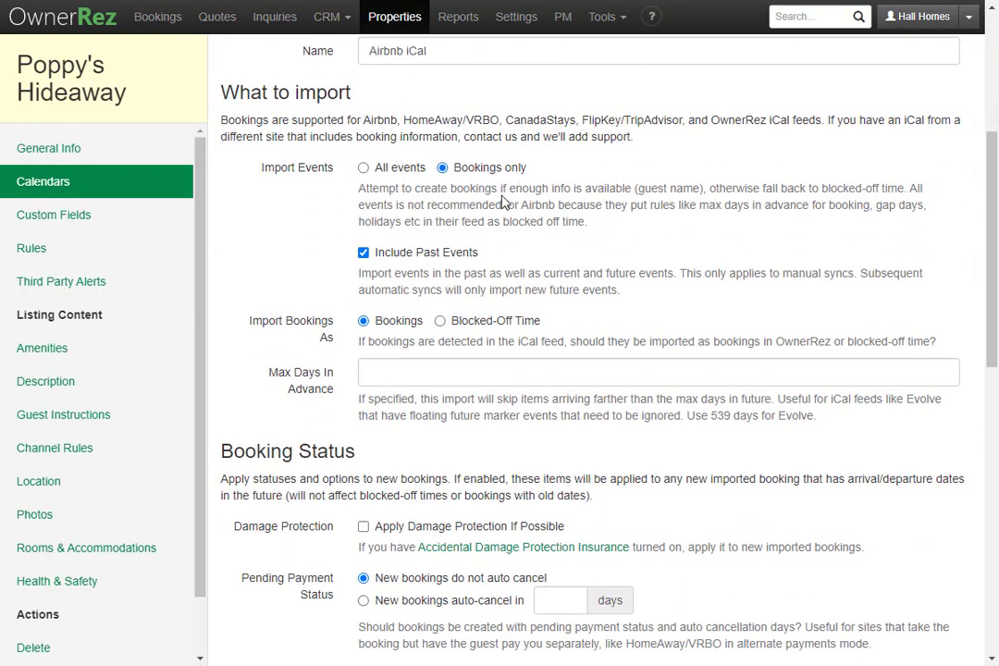
scroll(518, 194, down, 9)
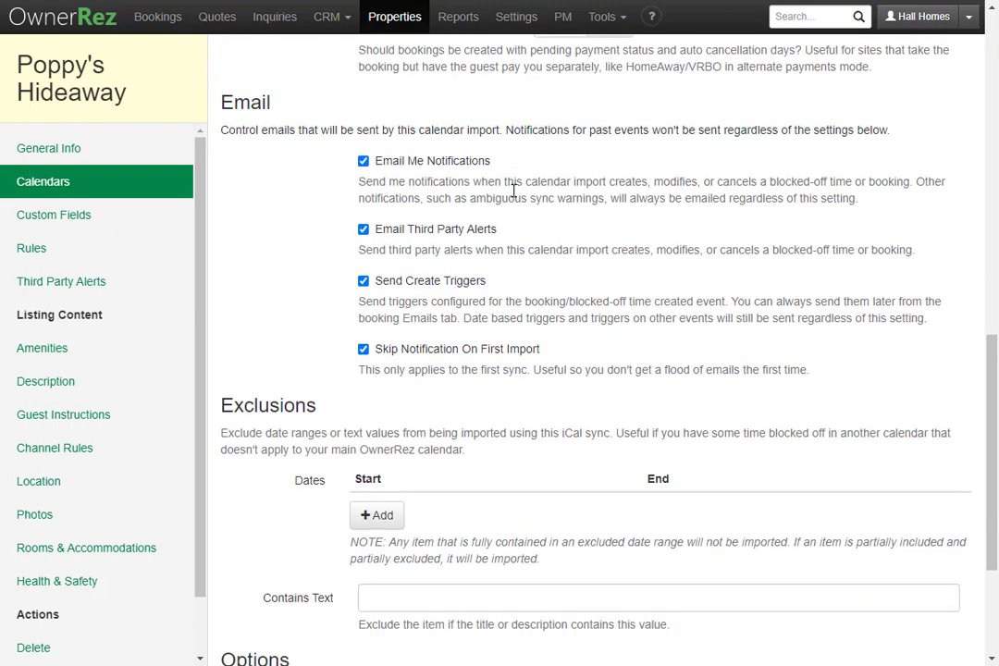
click(259, 579)
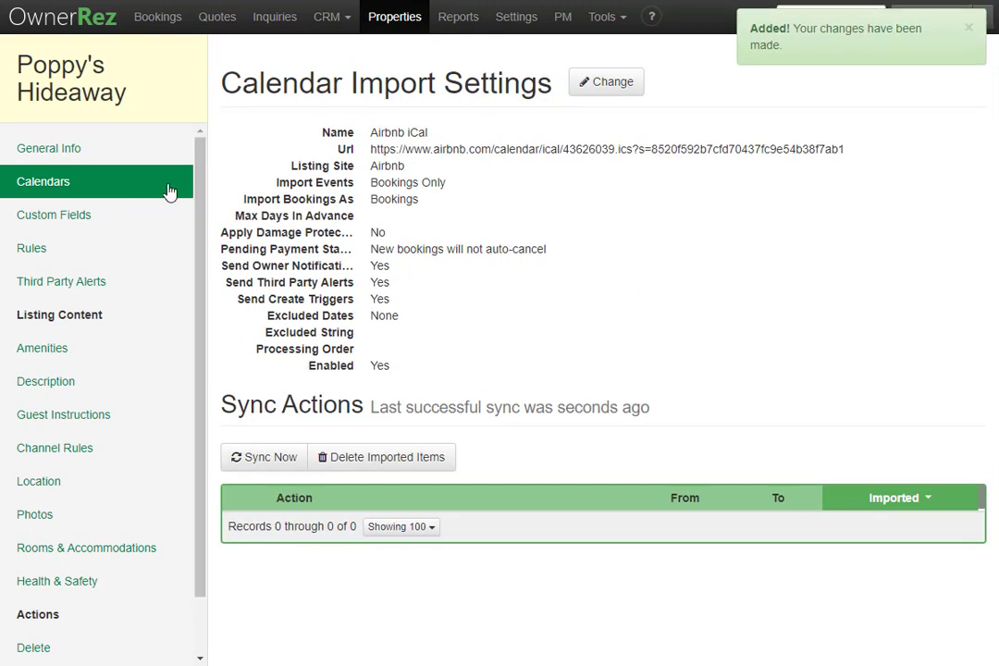
click(152, 188)
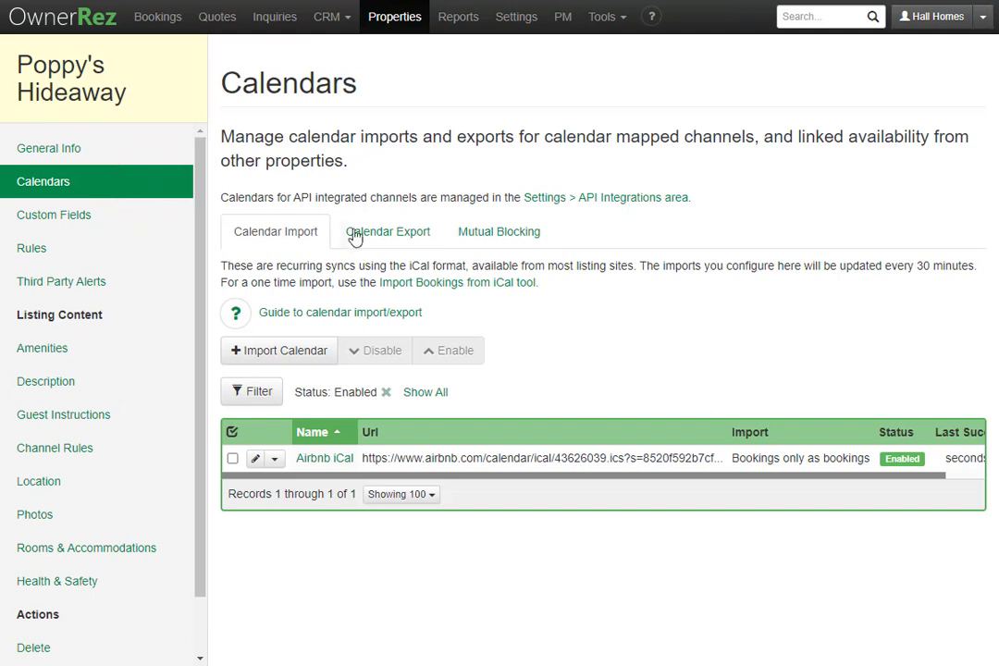
- Copy the Default iCal Link from the Calendar Export tab
click(390, 237)
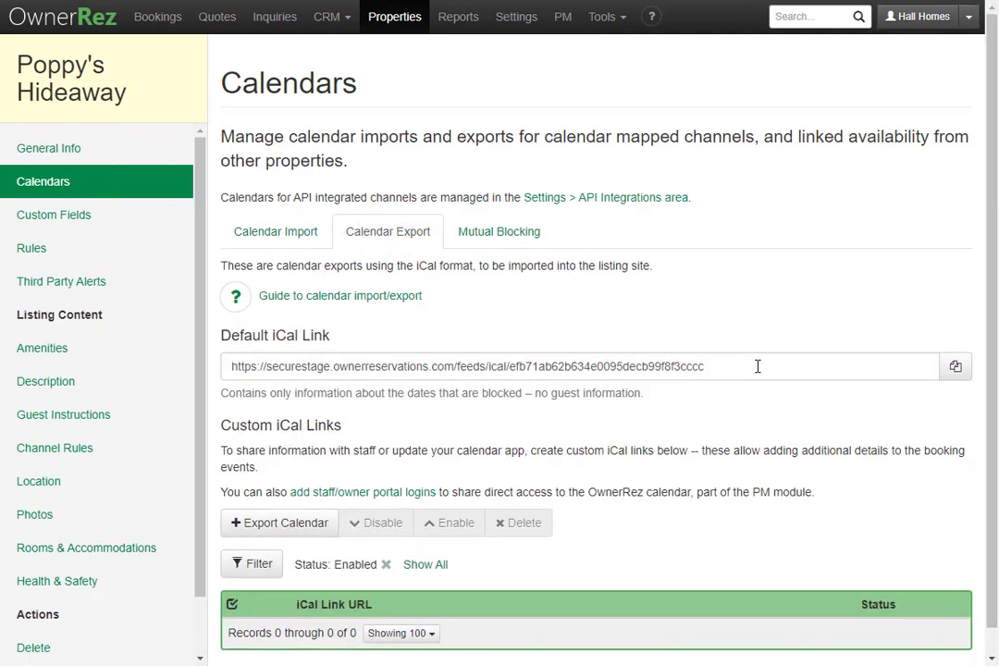
click(962, 373)
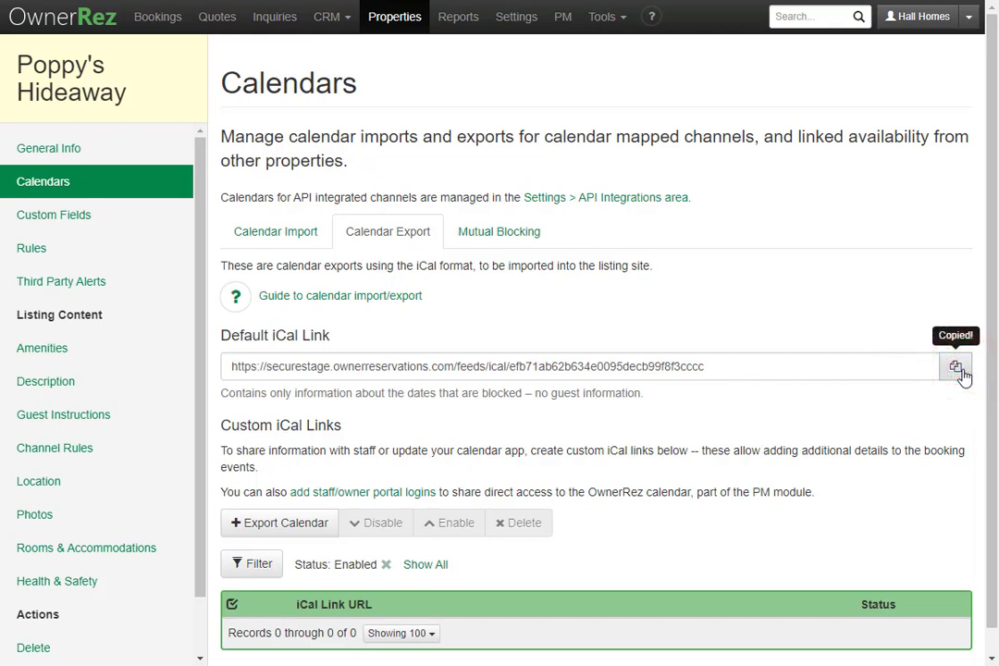
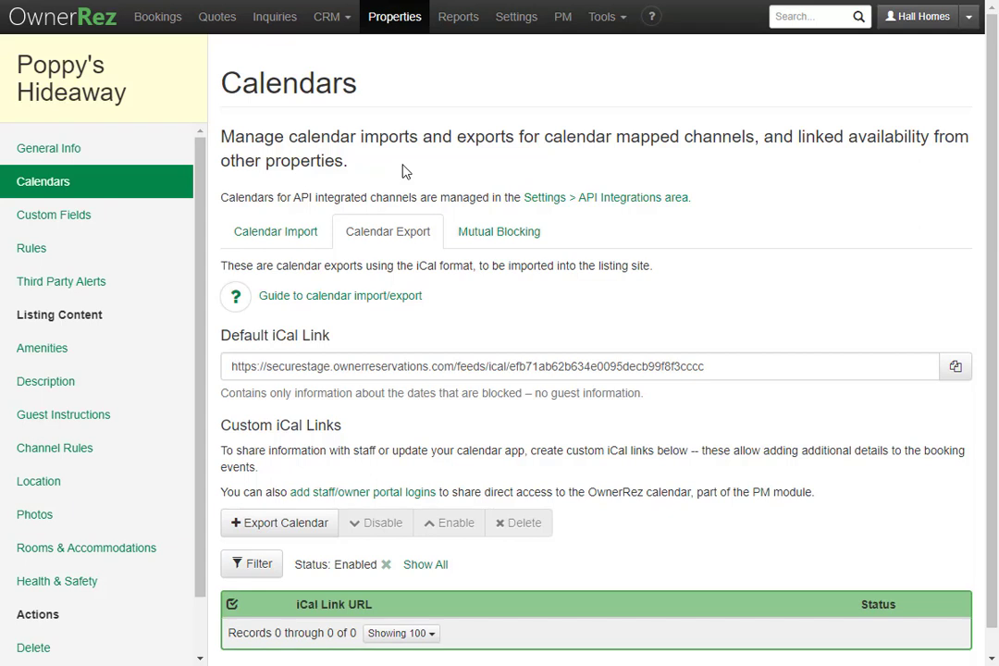
- Open the Rates settings and review the Seasonal Rates table for Poppy's Hideaway
click(522, 22)
click(279, 254)
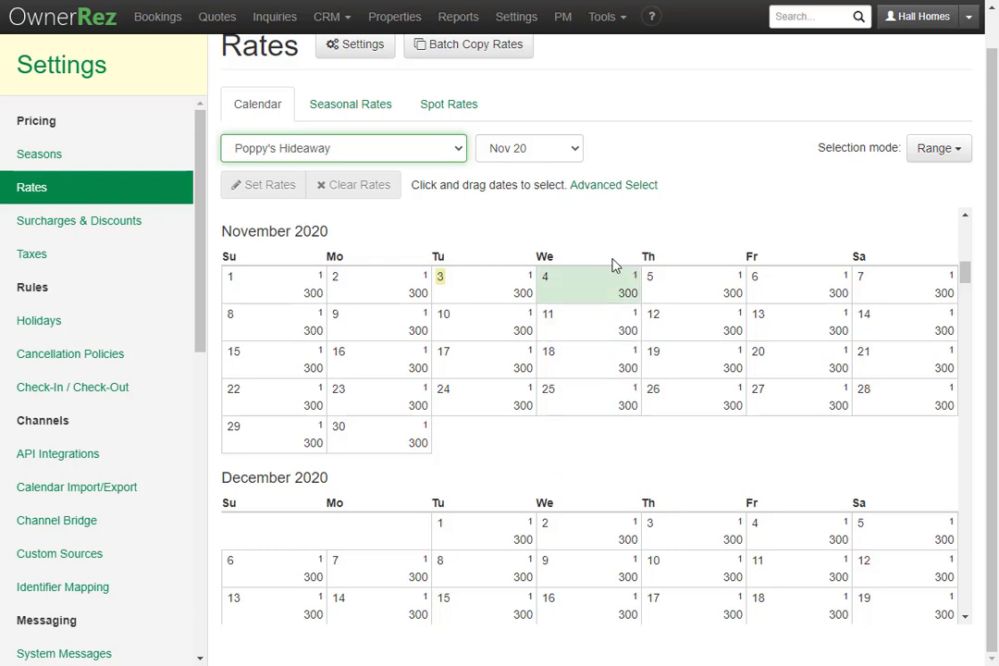
click(381, 105)
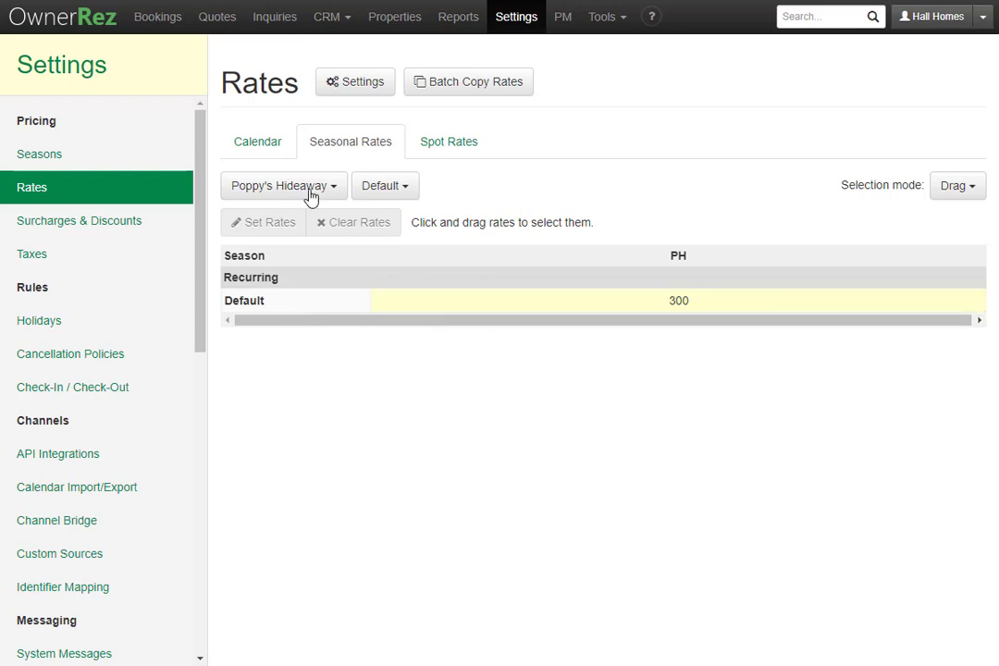
- Back on the rates calendar, select the nights of 2–6 November 2020
click(267, 148)
scroll(381, 281, down, 1)
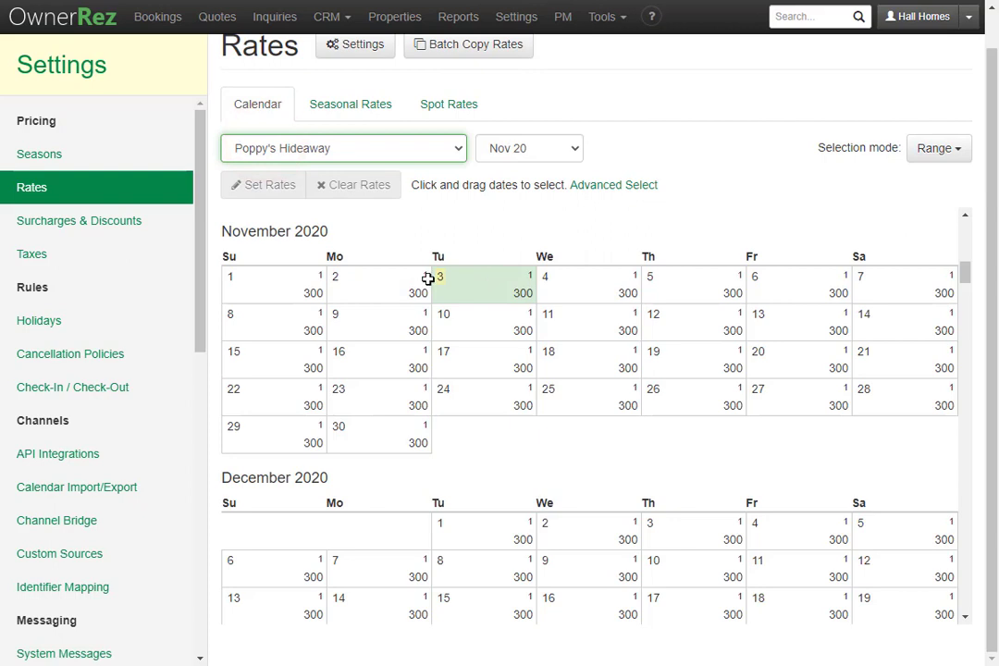
drag(374, 275, 754, 286)
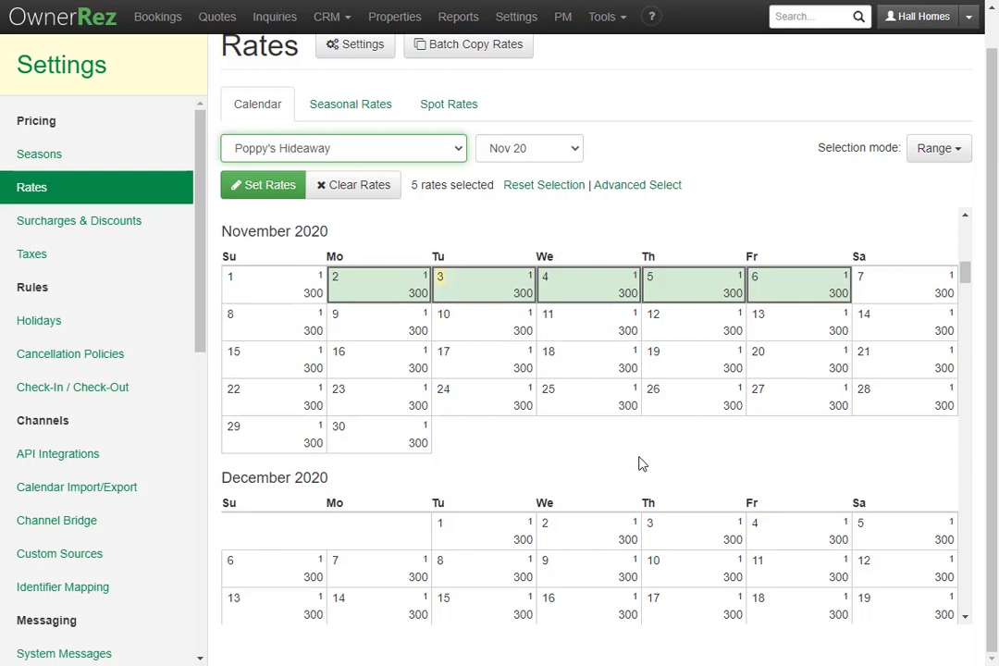
- Create and save a 'Cleaning Fee' surcharge of $100.00 per stay, then show the Taxes list
click(106, 224)
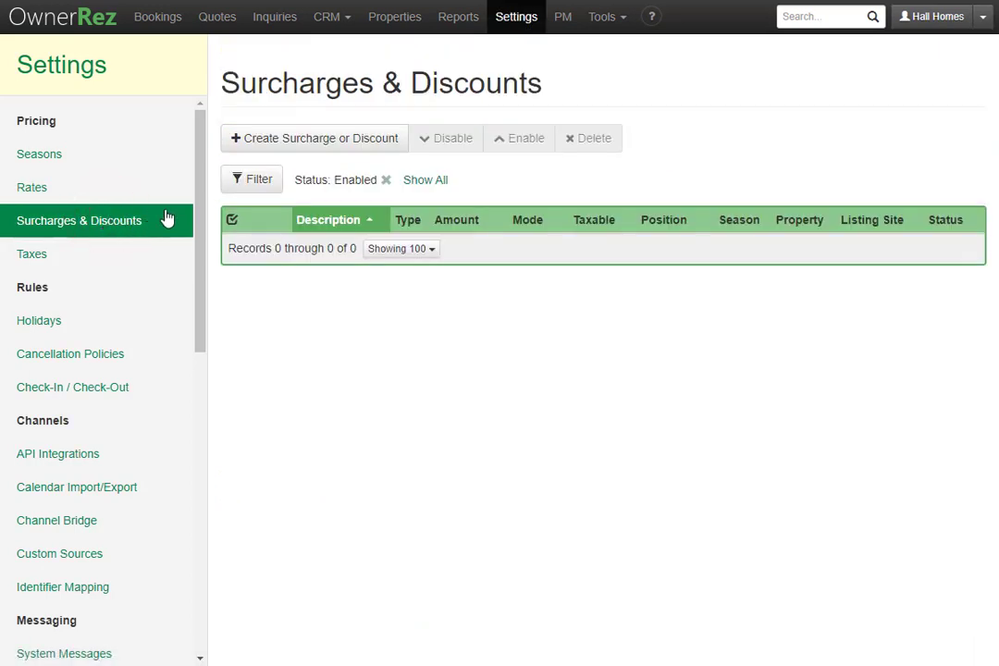
click(361, 148)
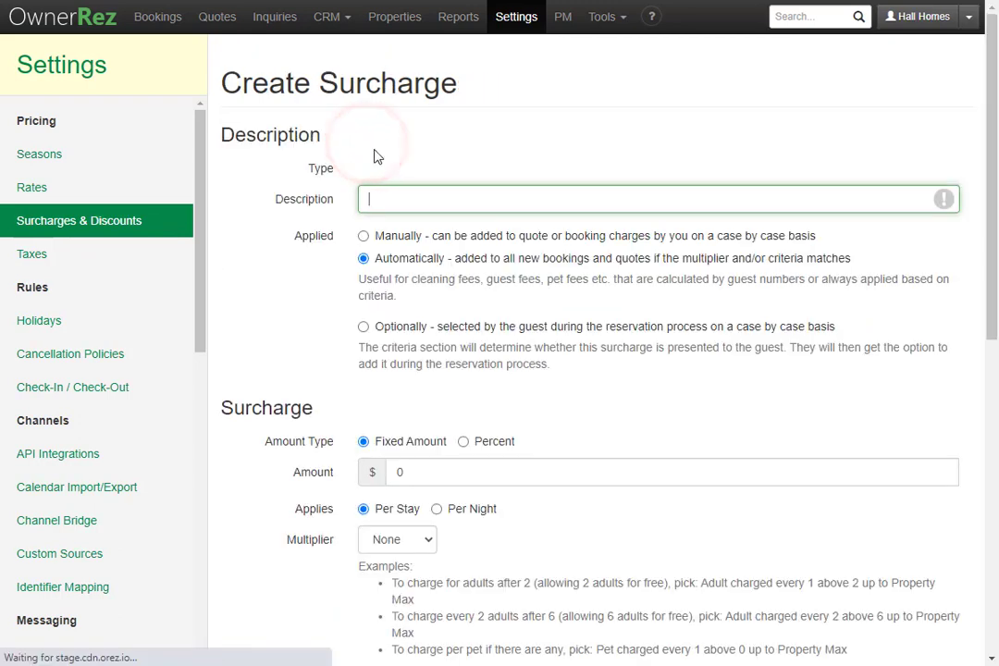
text(Cleaning Fee)
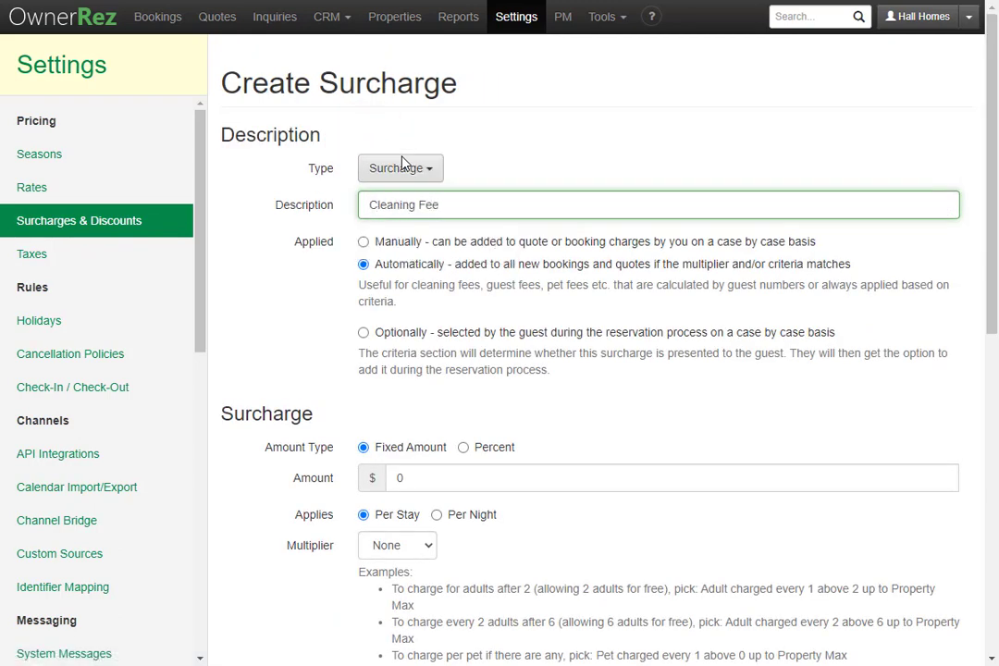
double_click(423, 475)
text(100)
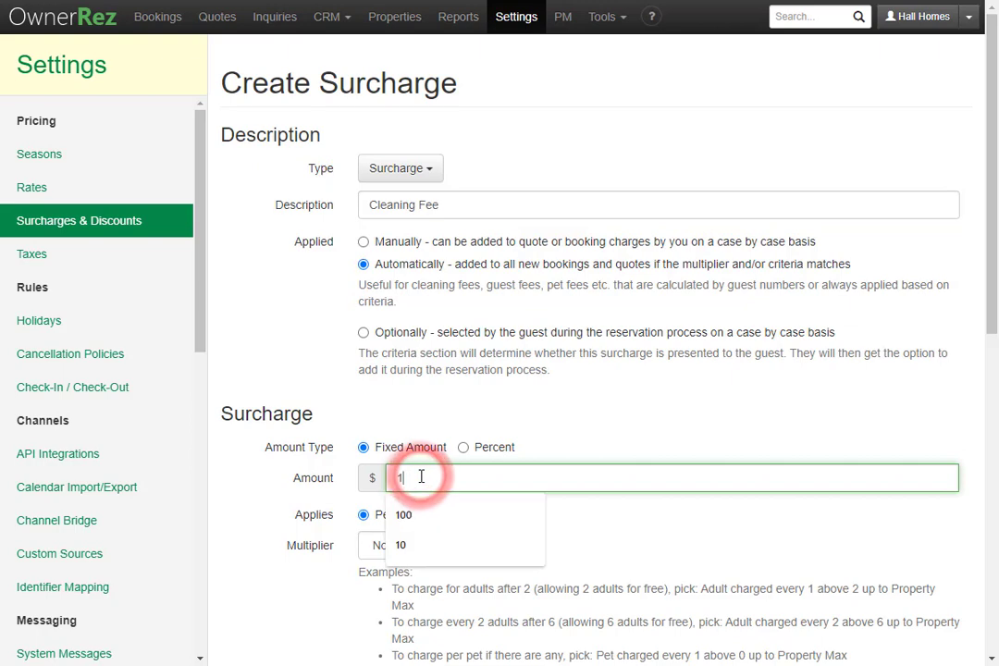
scroll(421, 476, down, 3)
scroll(421, 476, down, 1)
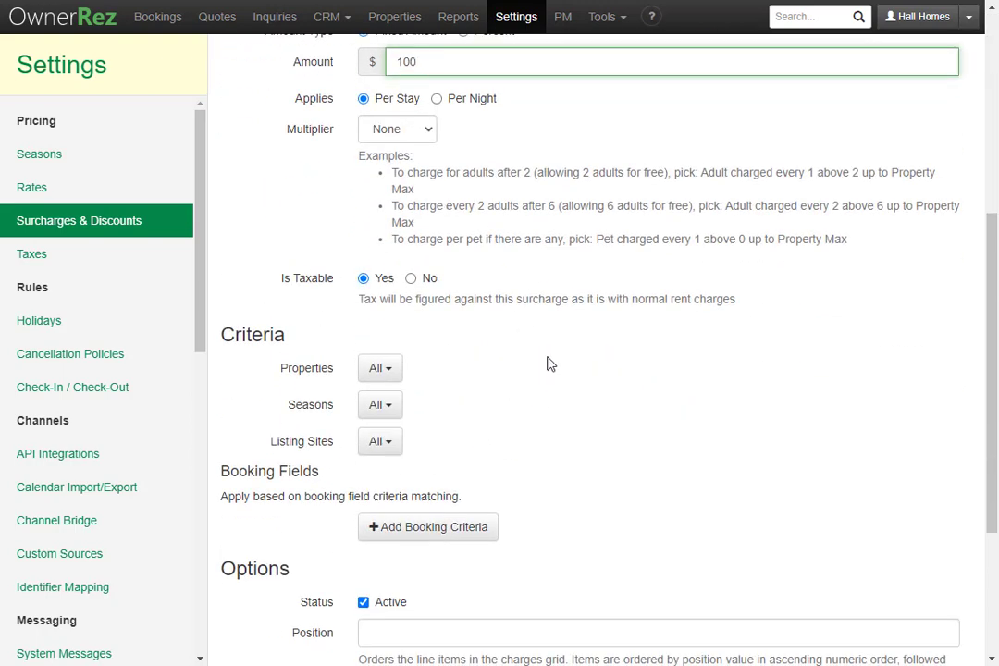
scroll(534, 407, down, 3)
click(264, 575)
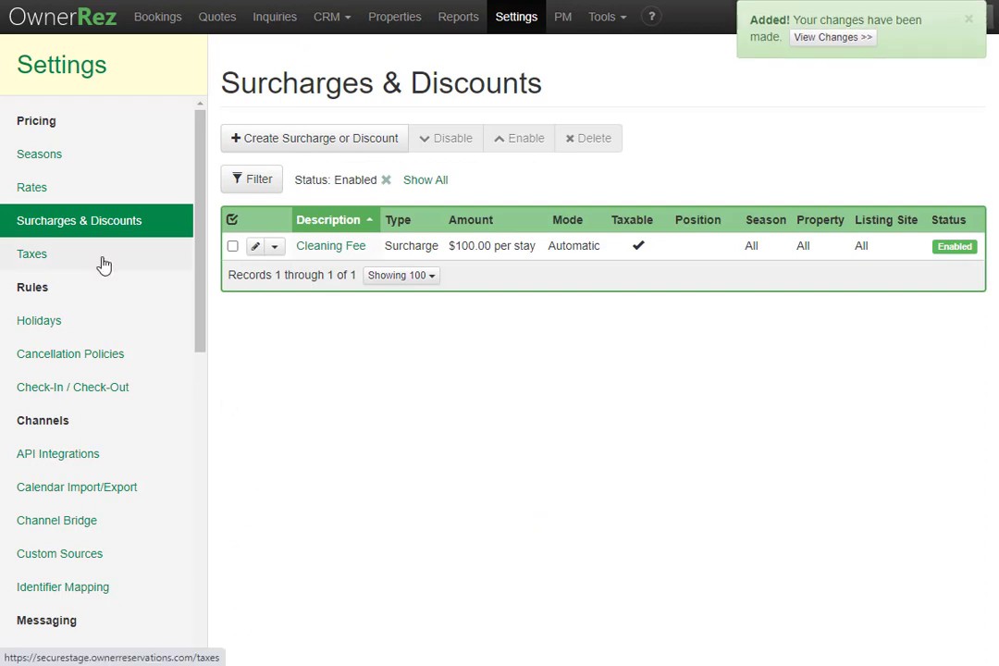
click(100, 257)
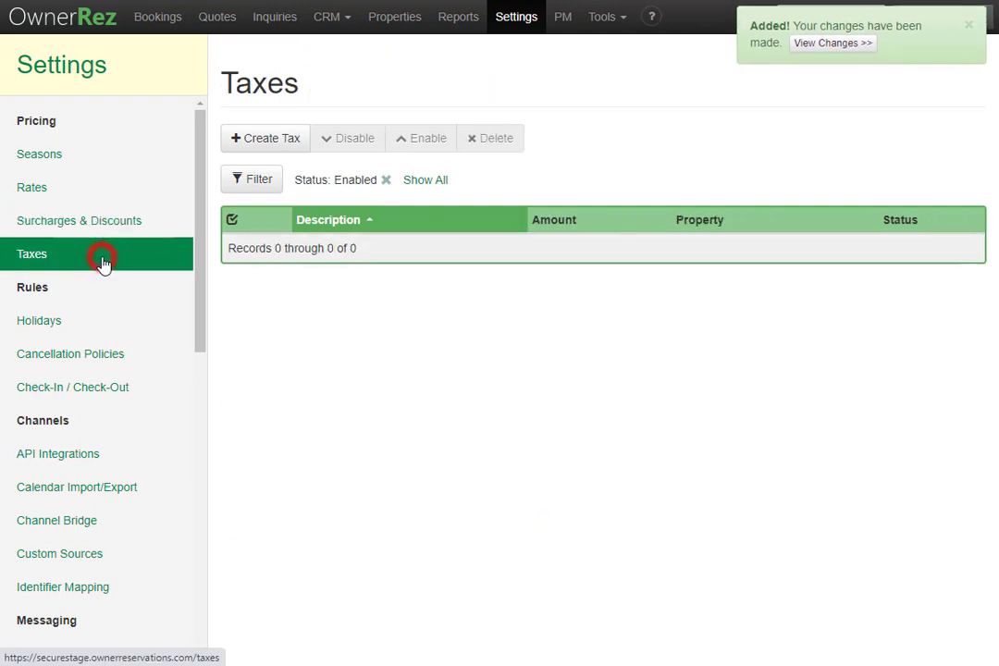
- Create and save a 'State Tax' at 5% for all properties
click(277, 139)
text(Sta)
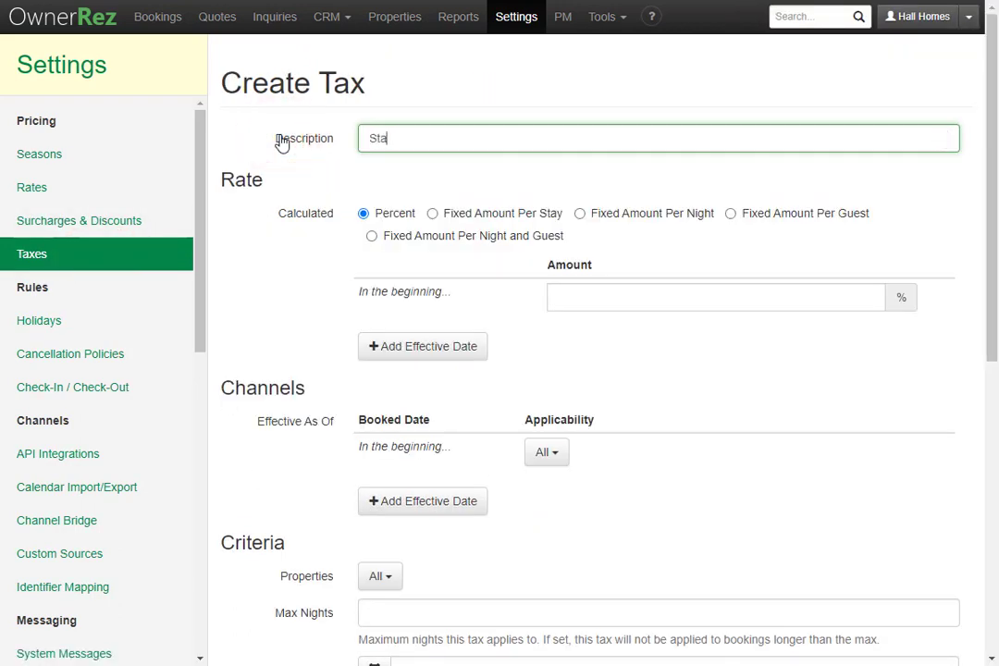
click(609, 296)
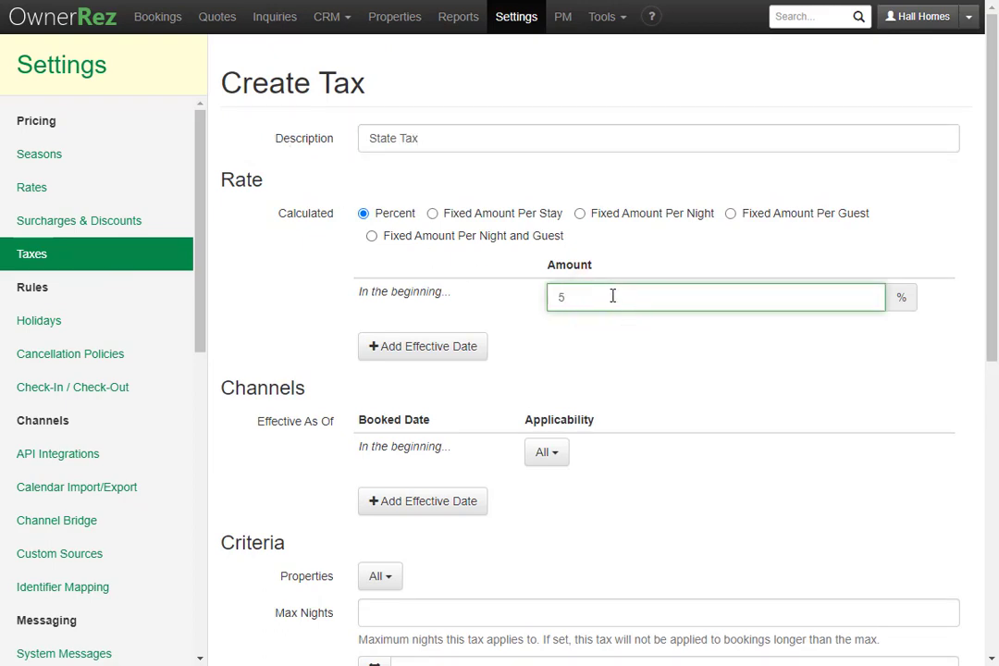
text(5)
scroll(613, 296, down, 6)
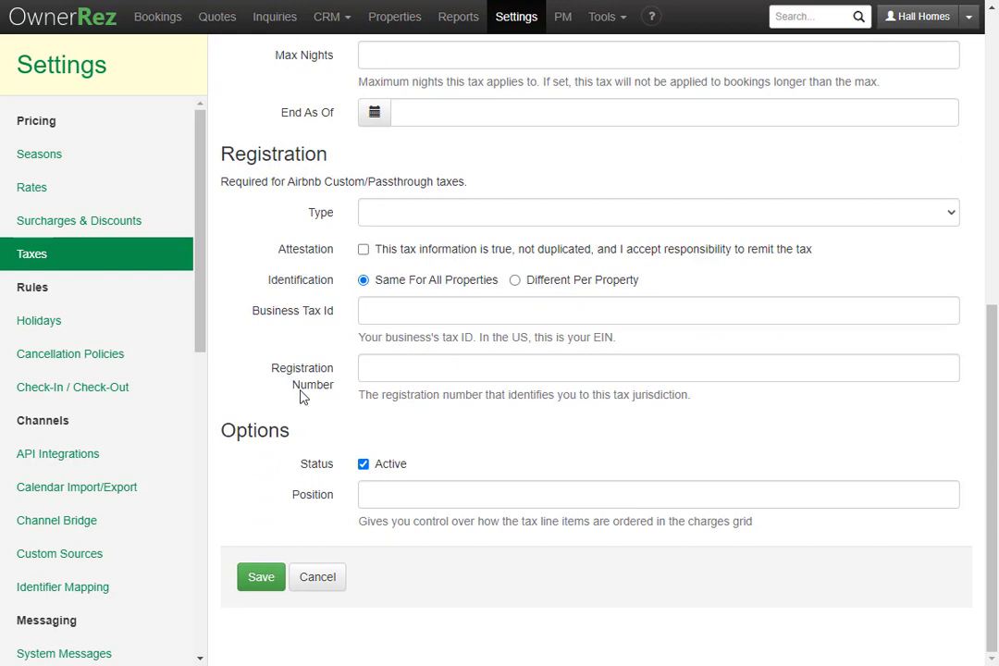
click(256, 582)
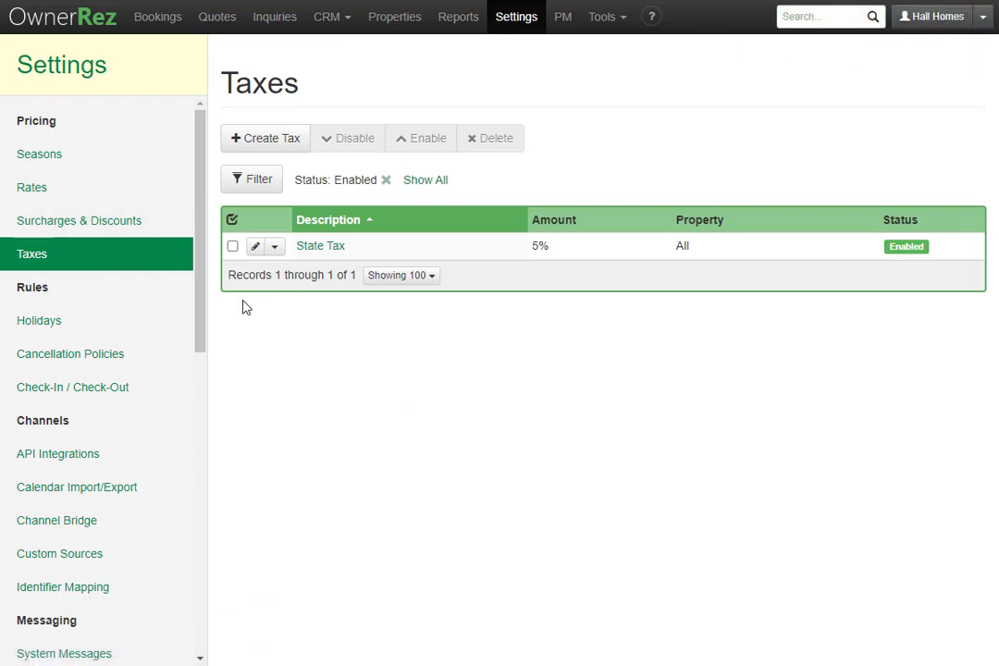
- Go to the Legal Agreements settings
click(513, 18)
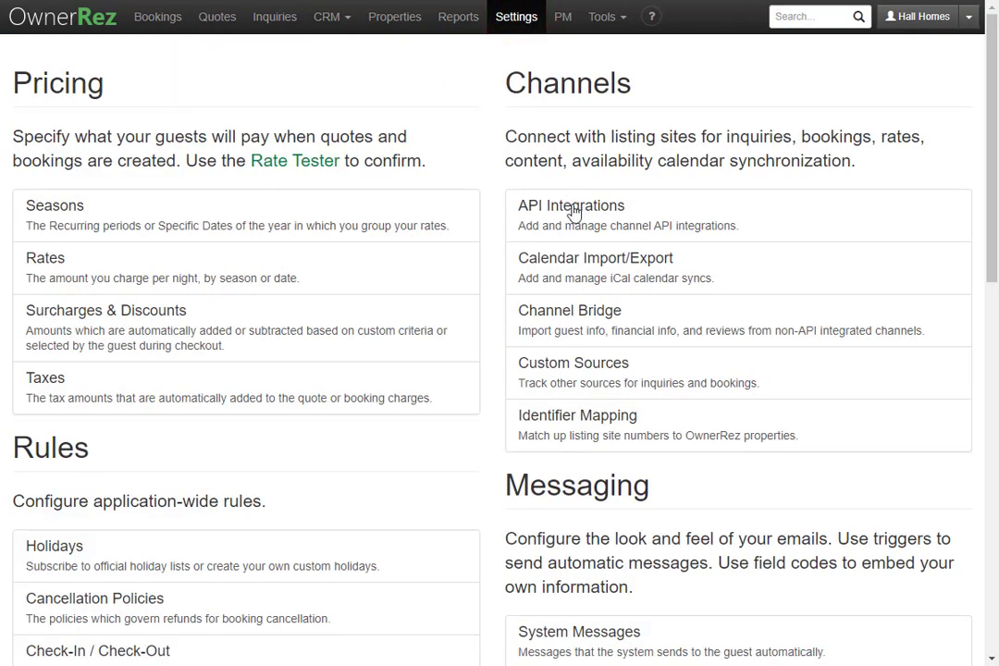
scroll(569, 278, down, 1)
scroll(569, 277, down, 7)
click(574, 447)
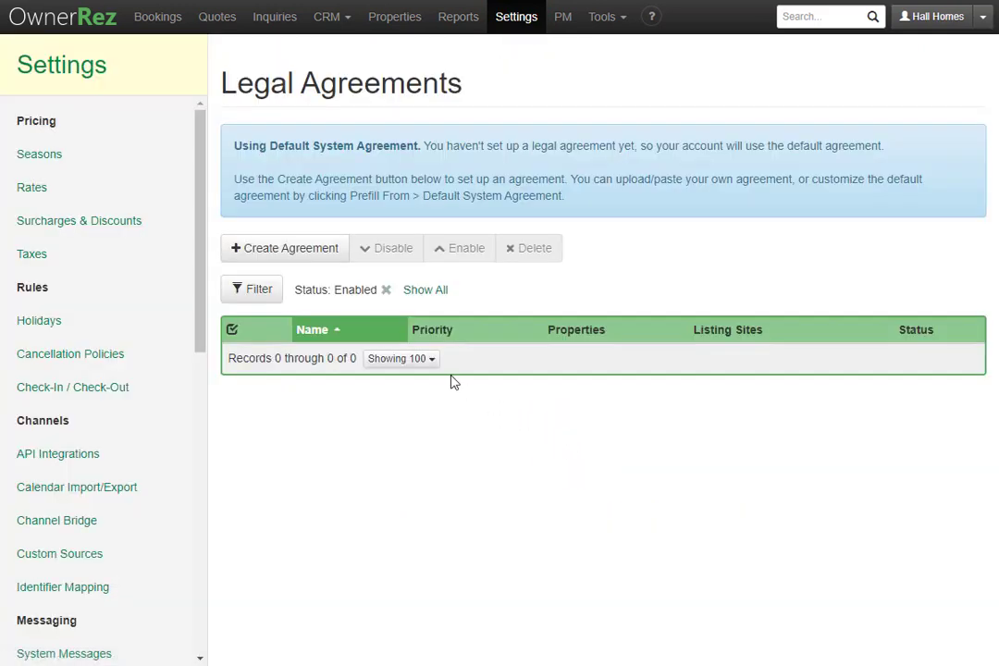
- Create a 'Renter Agreement' prefilled from the Default System Agreement and save it
click(305, 256)
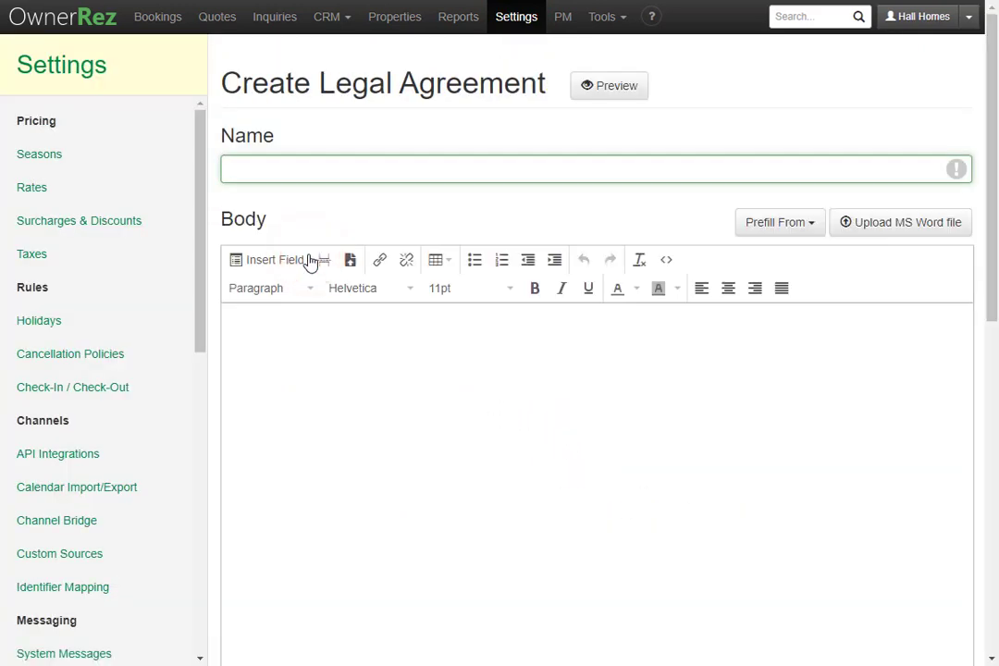
text(Renter Agreement)
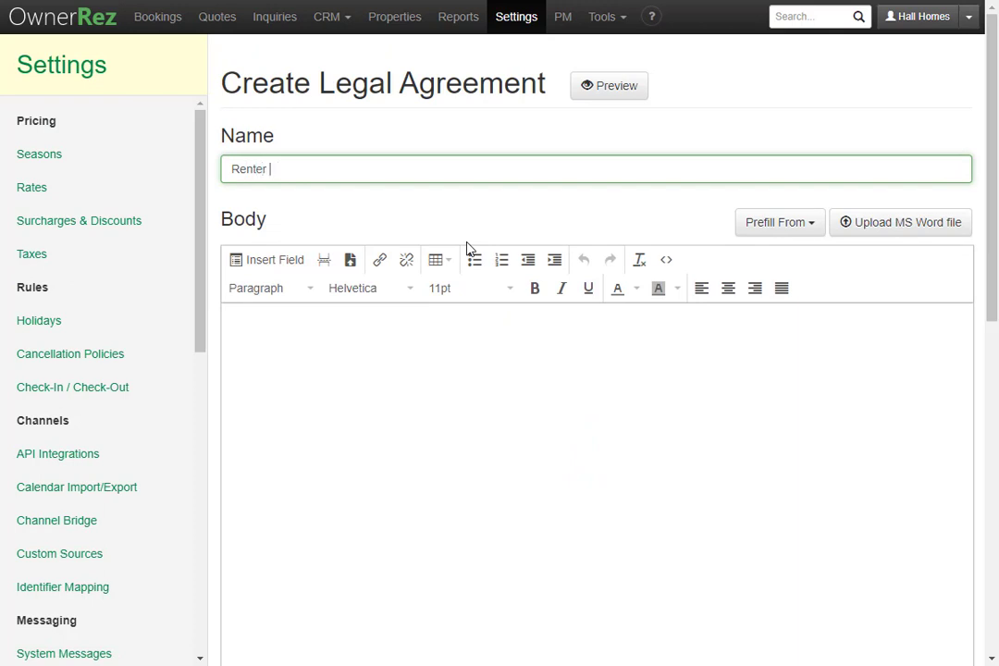
click(783, 227)
click(786, 254)
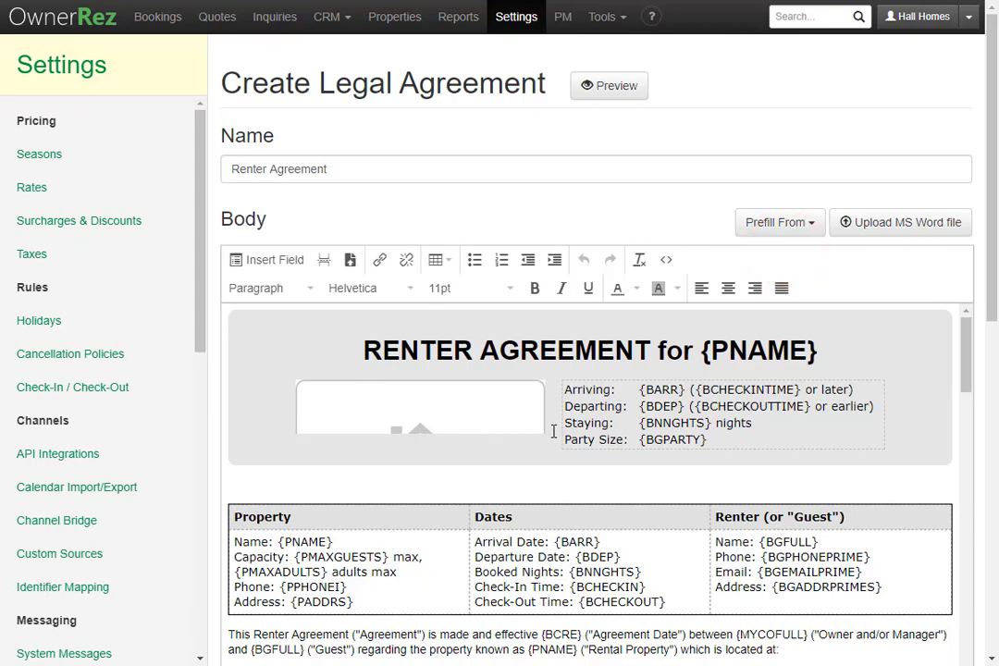
scroll(389, 413, down, 3)
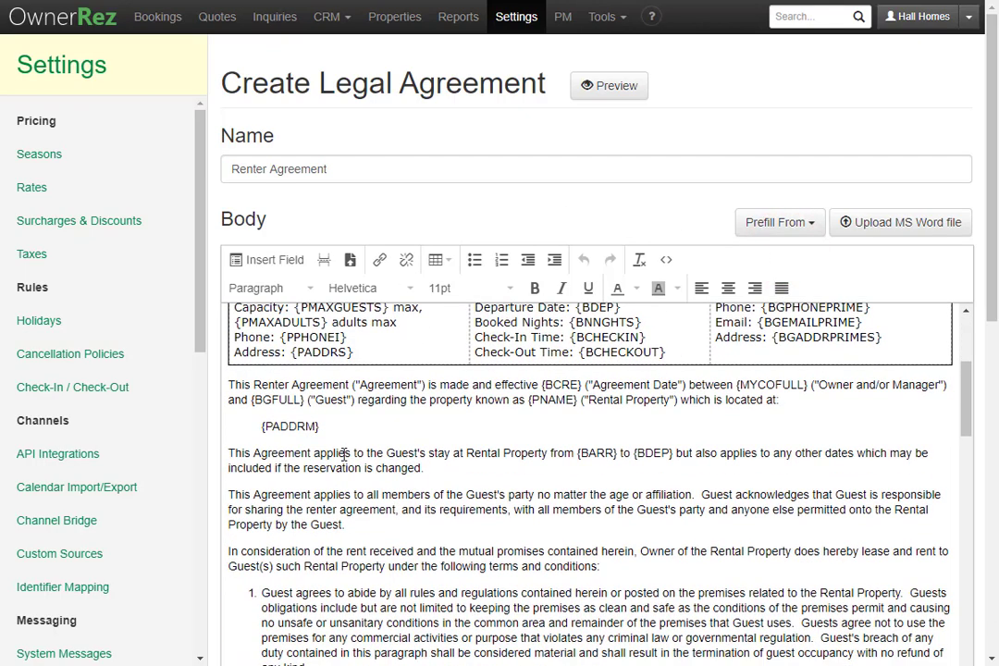
scroll(225, 146, down, 4)
scroll(252, 455, down, 3)
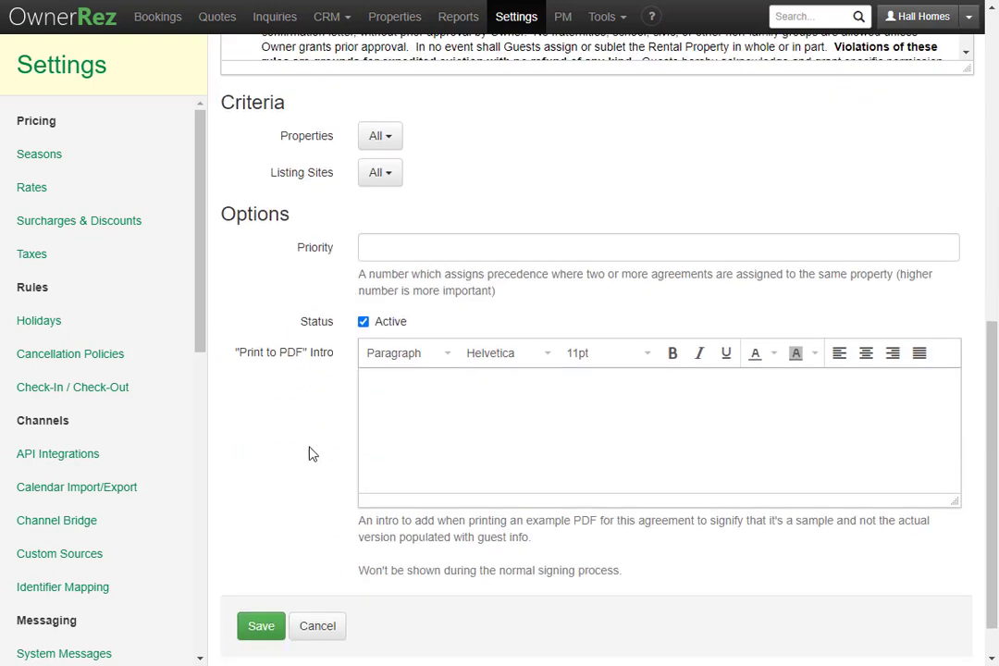
click(257, 628)
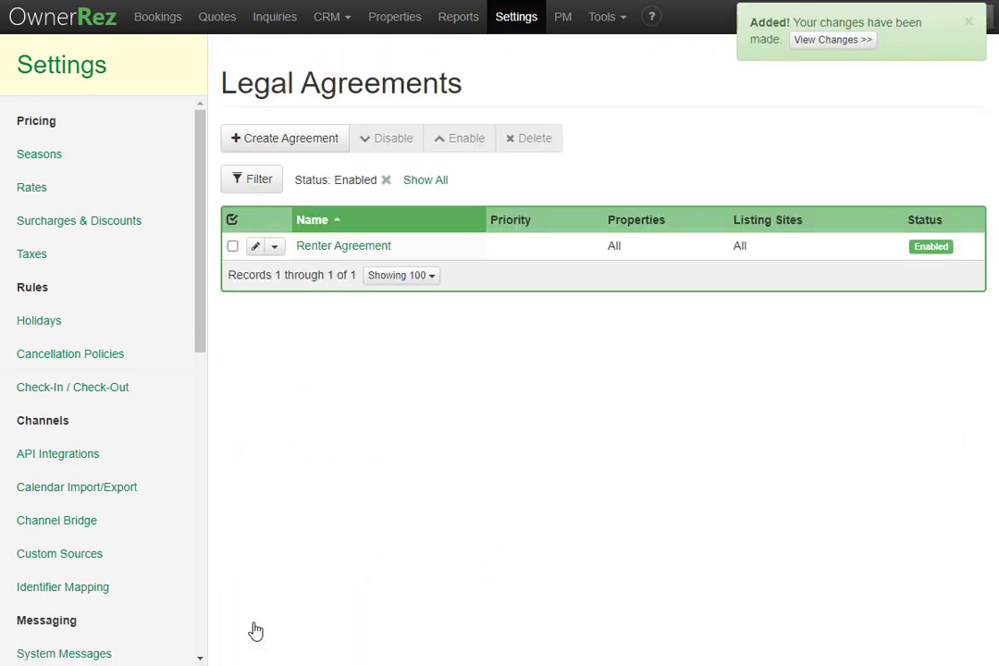
- Go to the Payment Methods settings
click(515, 17)
scroll(486, 185, down, 10)
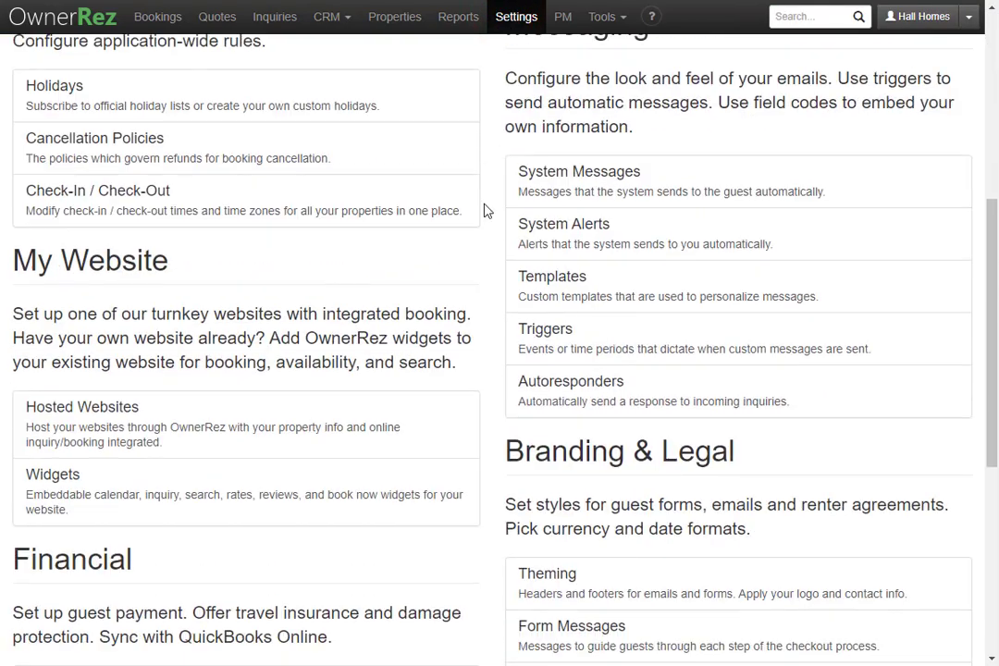
click(305, 246)
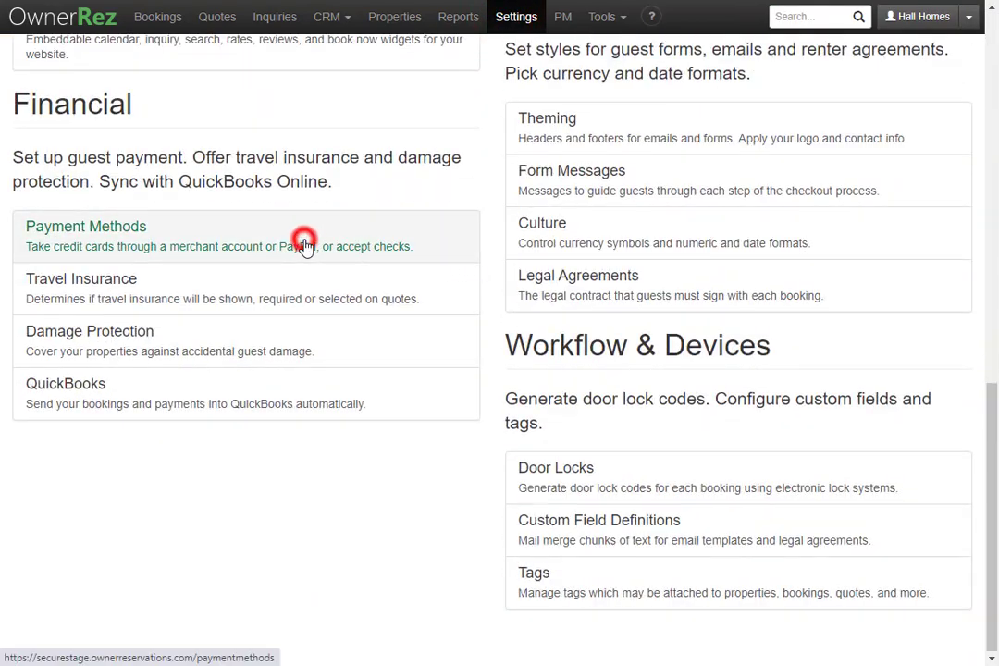
scroll(500, 337, down, 12)
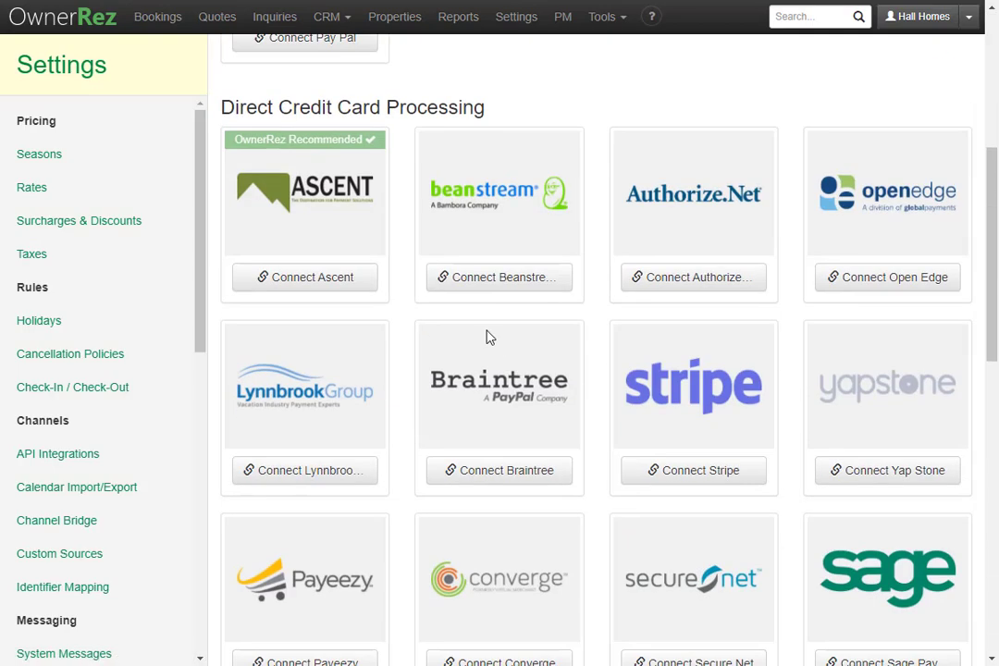
scroll(482, 341, up, 11)
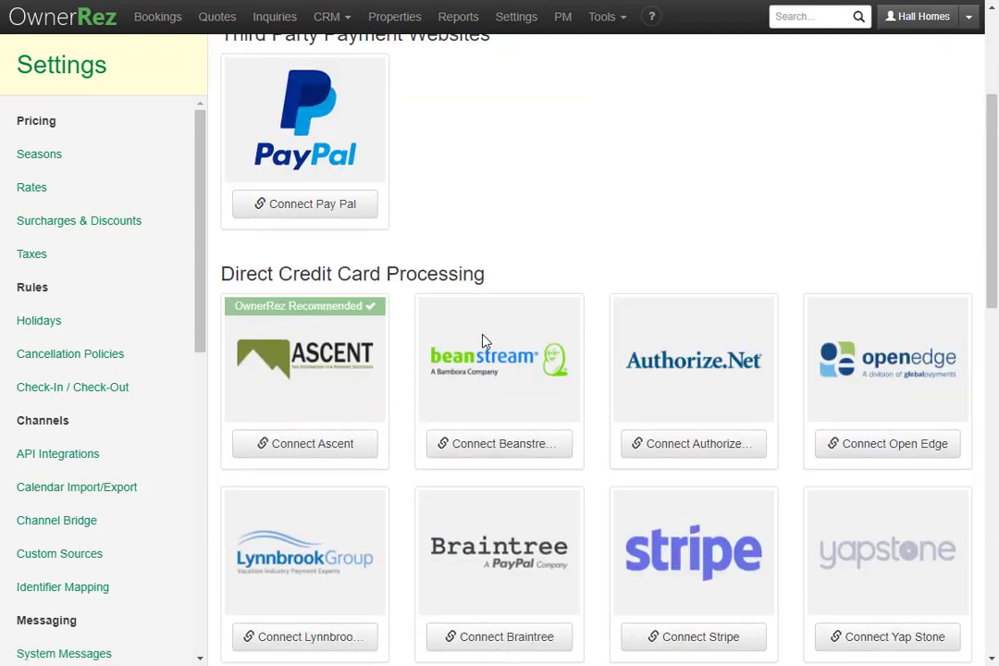
scroll(482, 341, down, 3)
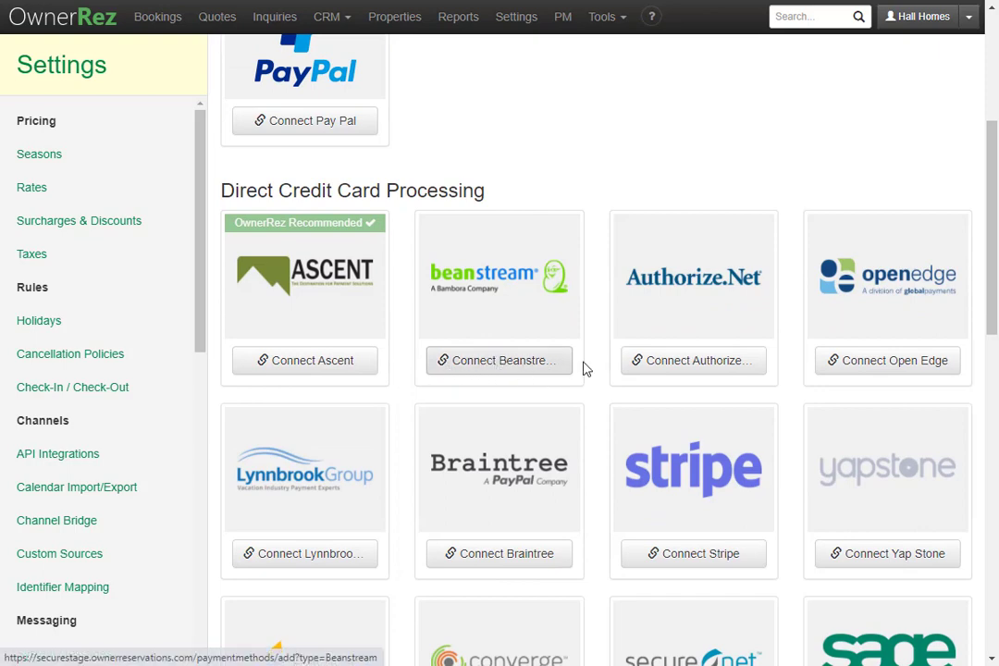
- Connect Authorize.Net with the API credentials, five card types and statement text 'Hall Home'
click(667, 364)
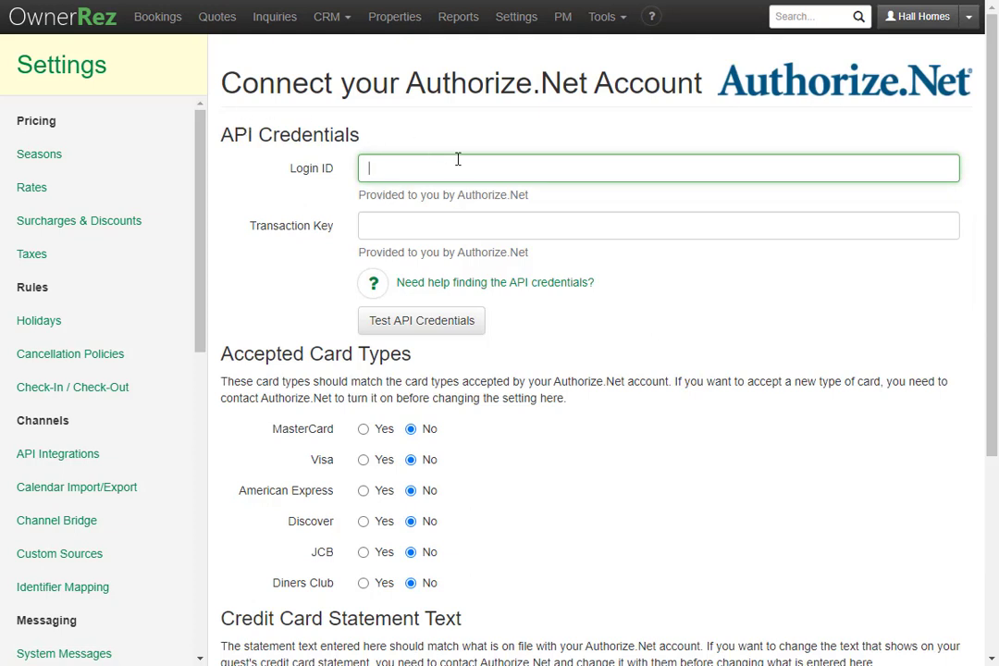
scroll(342, 463, down, 2)
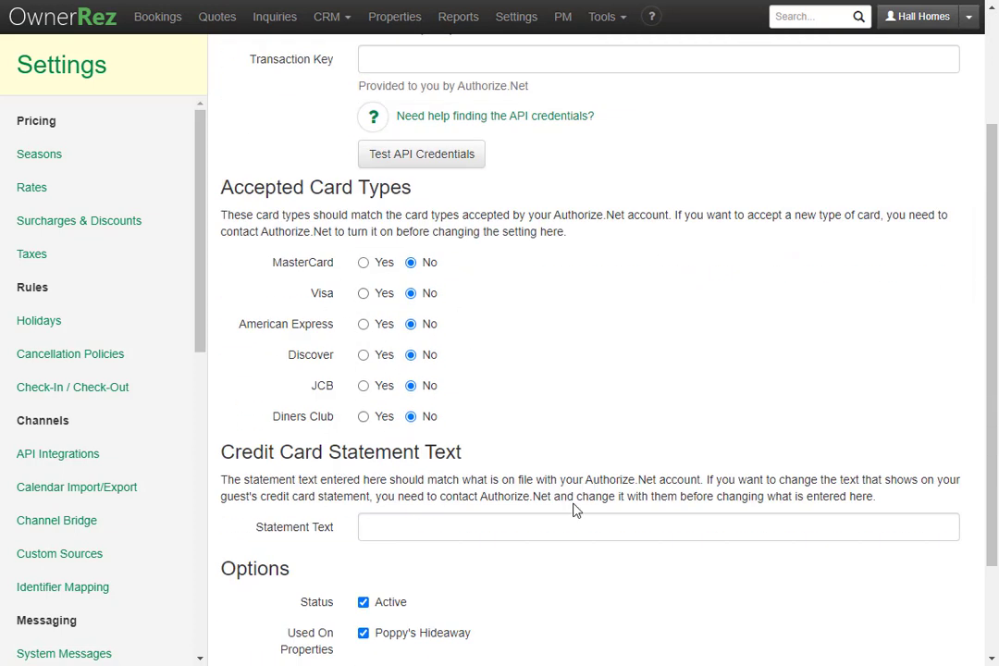
scroll(536, 510, down, 2)
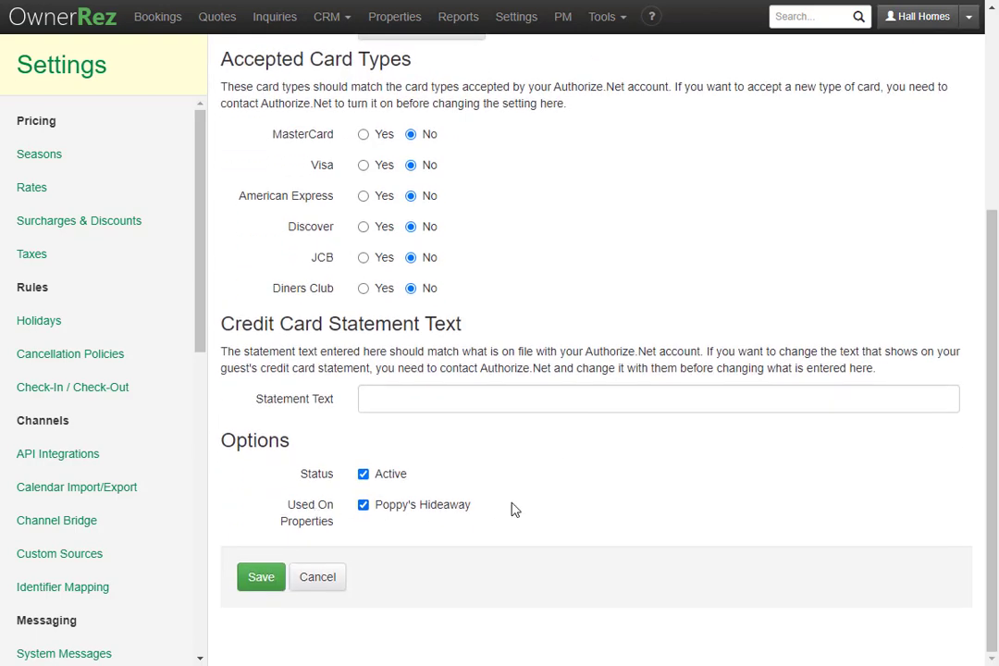
scroll(564, 495, up, 3)
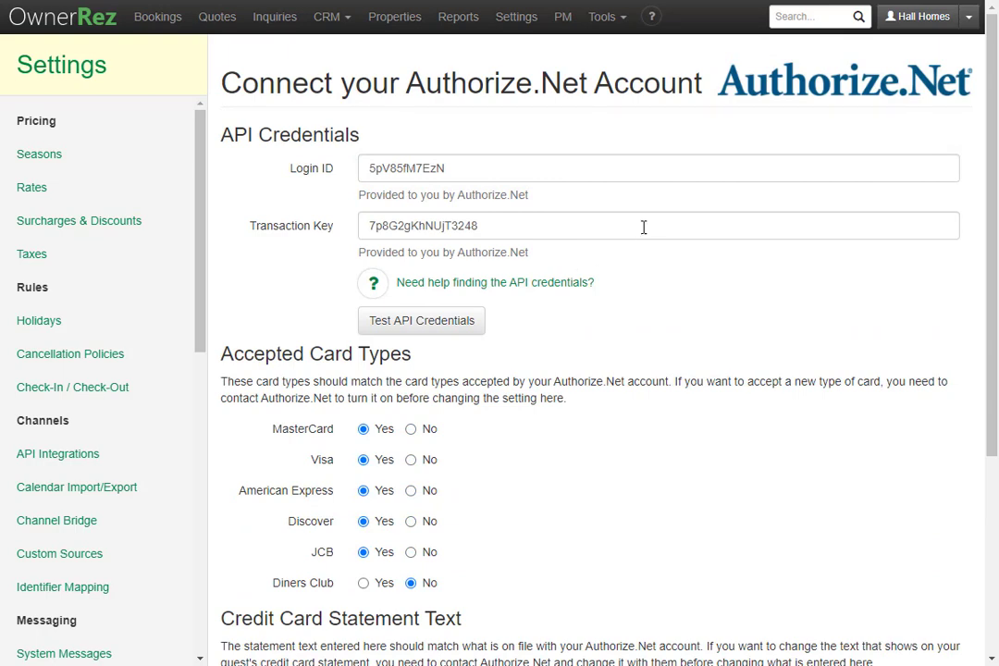
scroll(546, 379, down, 3)
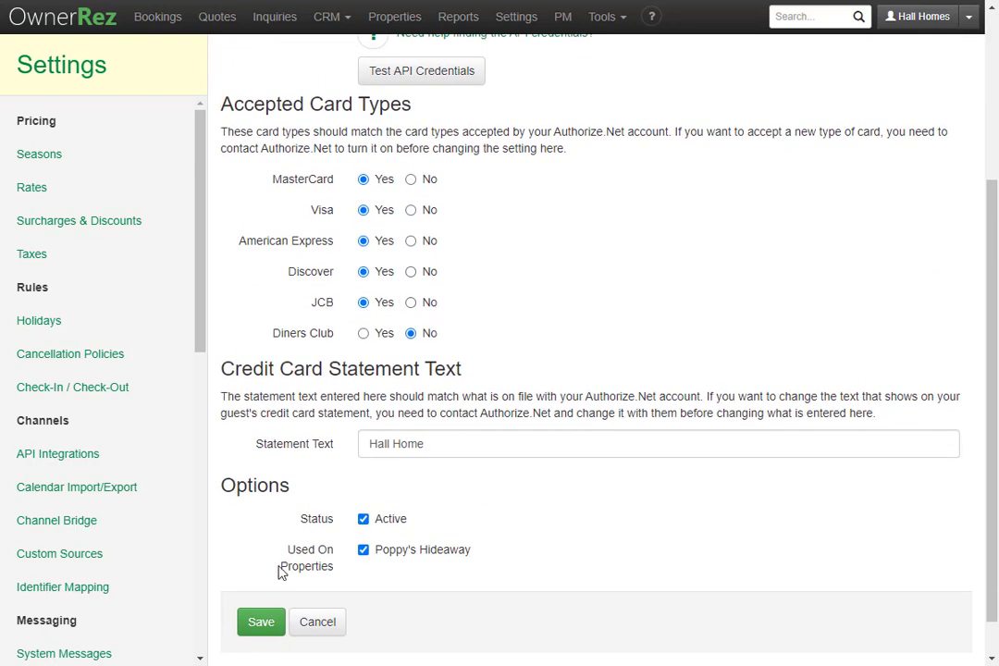
click(269, 629)
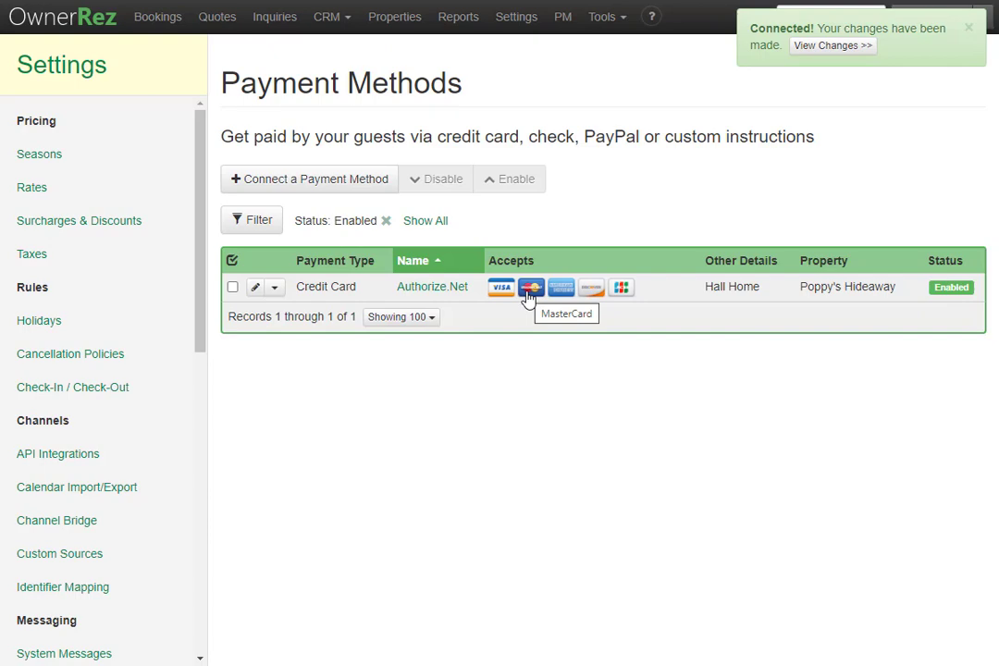
- Go to Hosted Websites under My Website and request to turn the feature on
click(518, 19)
scroll(385, 394, down, 5)
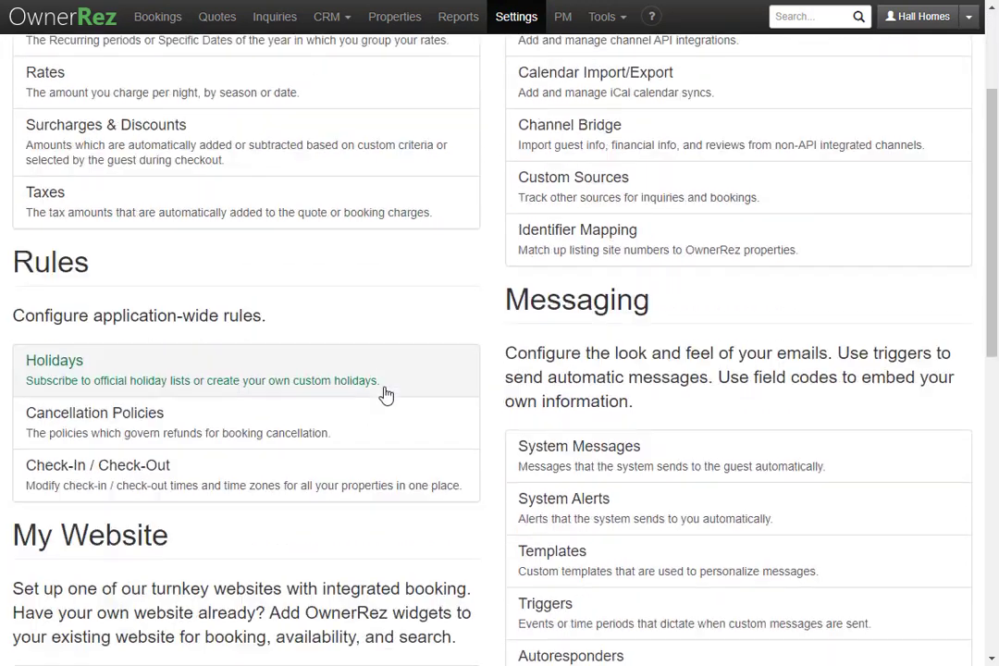
click(199, 389)
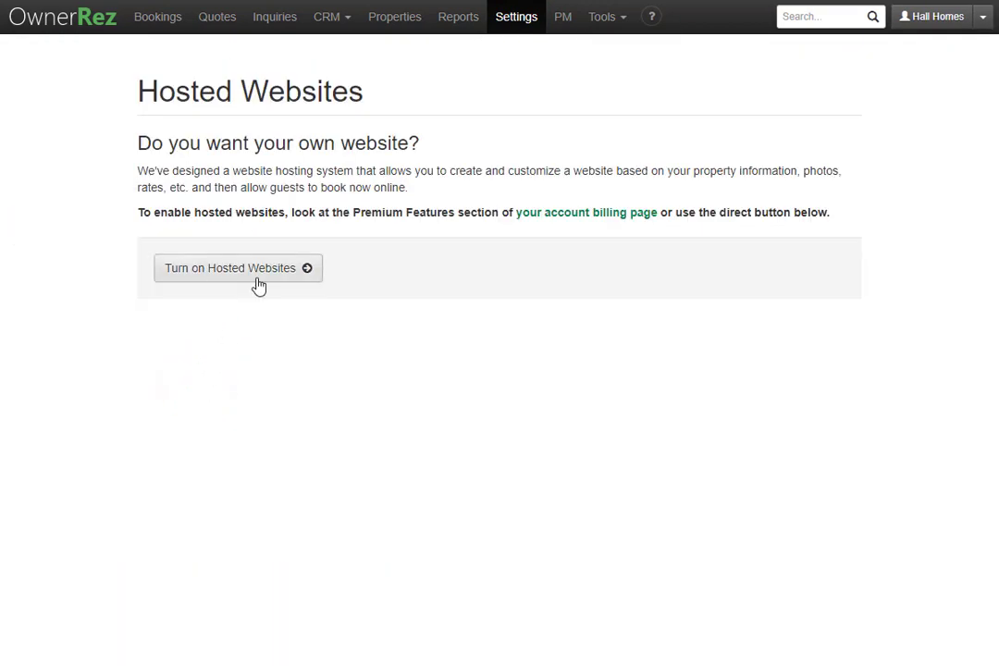
click(261, 278)
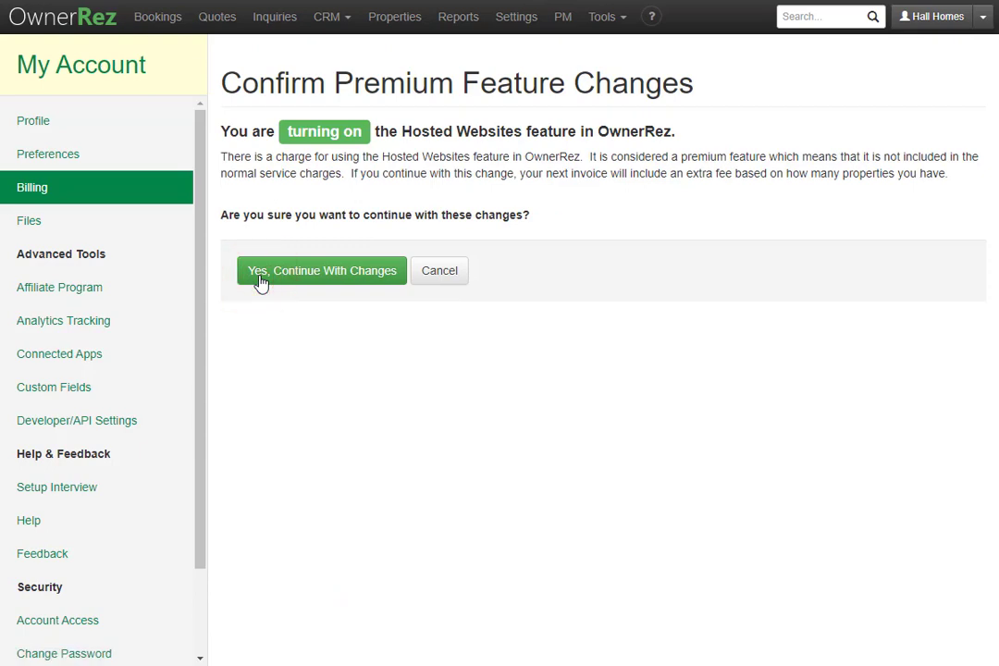
- Confirm enabling Hosted Websites and save the new Poppy's Hideaway website
click(340, 280)
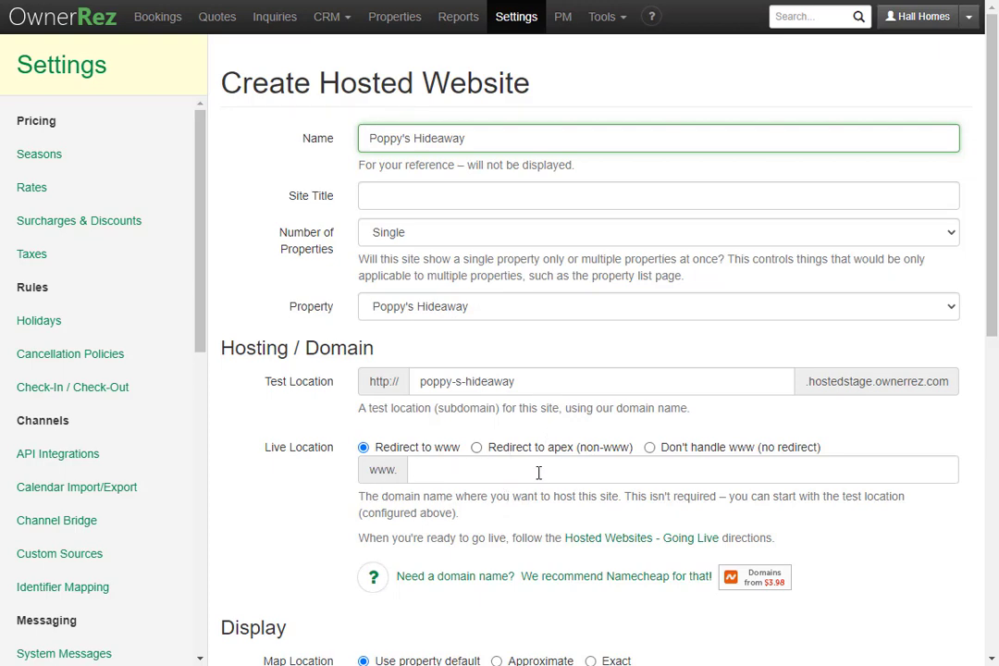
scroll(538, 473, down, 5)
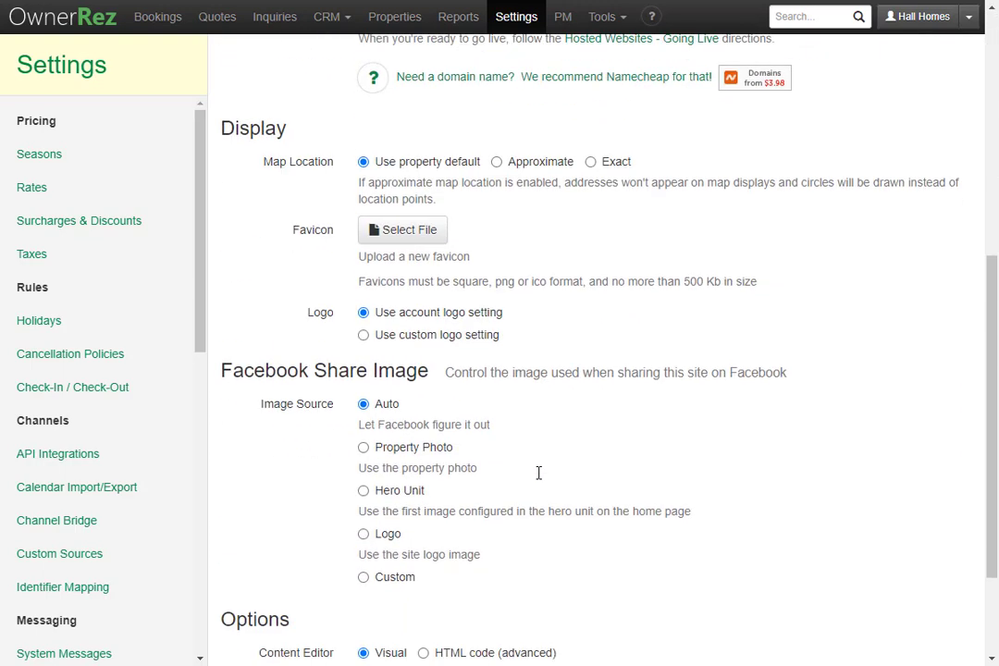
scroll(538, 479, down, 2)
click(272, 583)
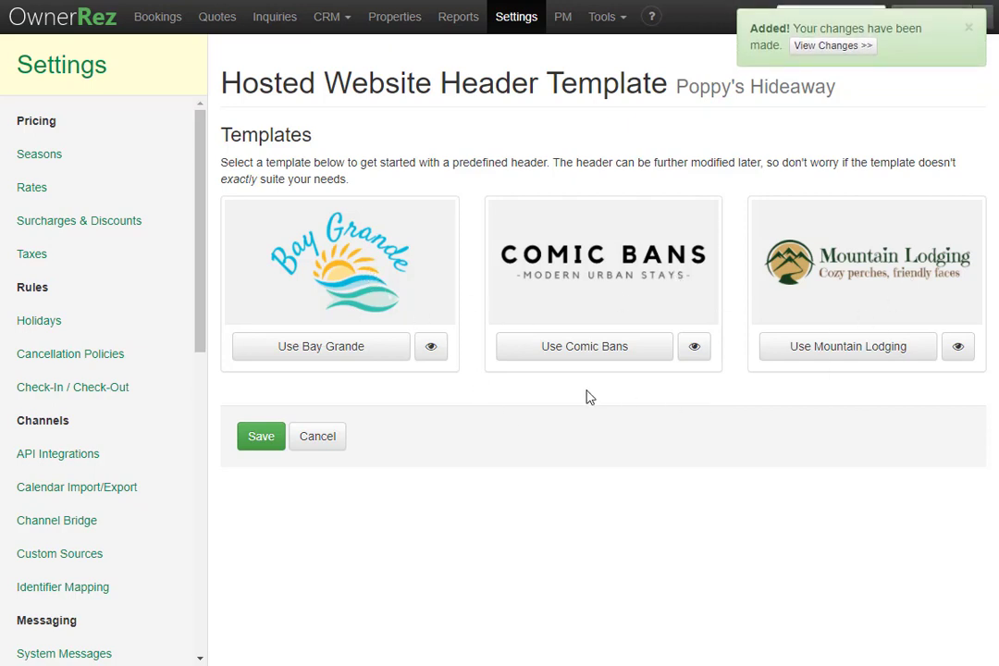
- Apply the Comic Bans header template and preview the site at its test address
click(599, 348)
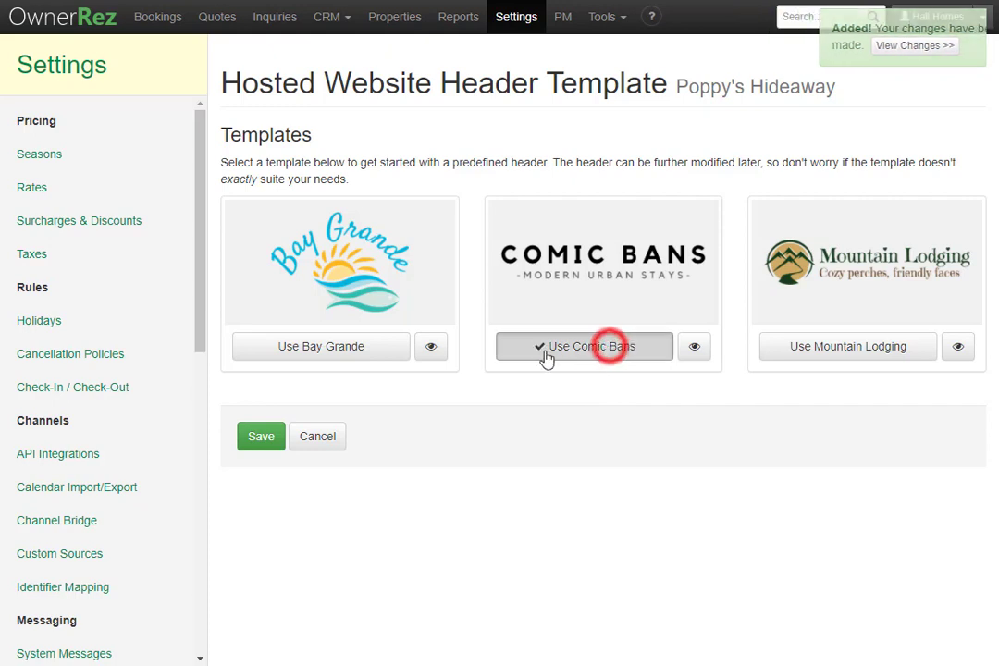
click(259, 435)
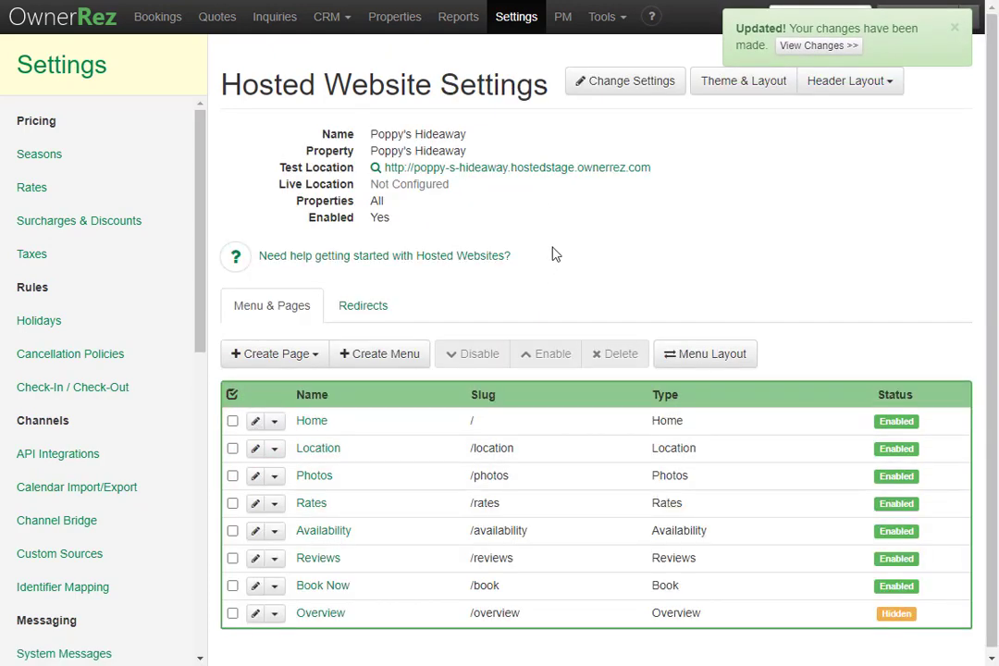
click(592, 168)
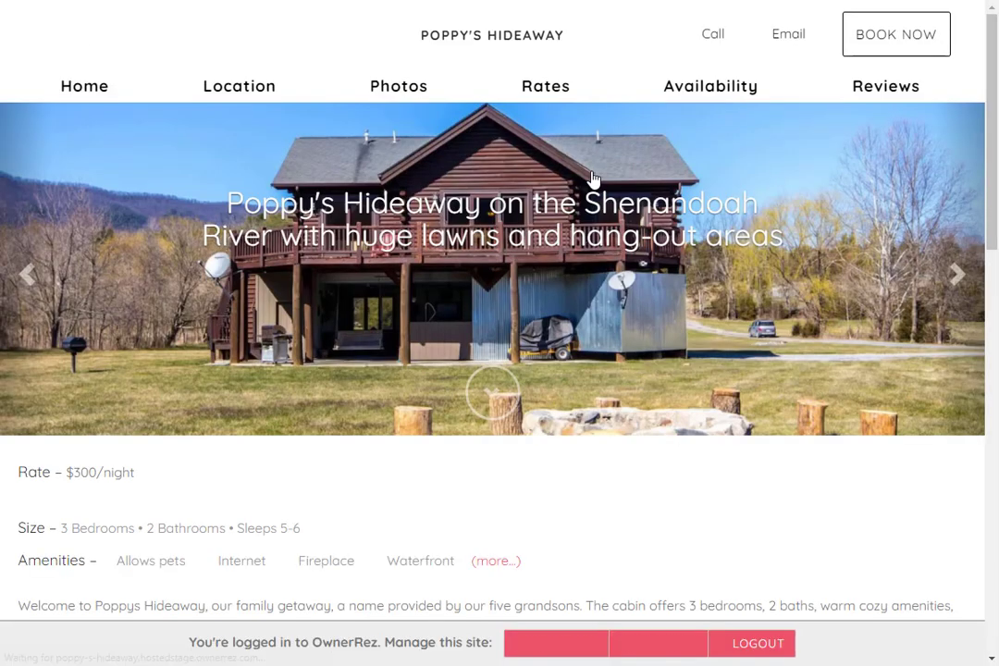
scroll(593, 176, down, 10)
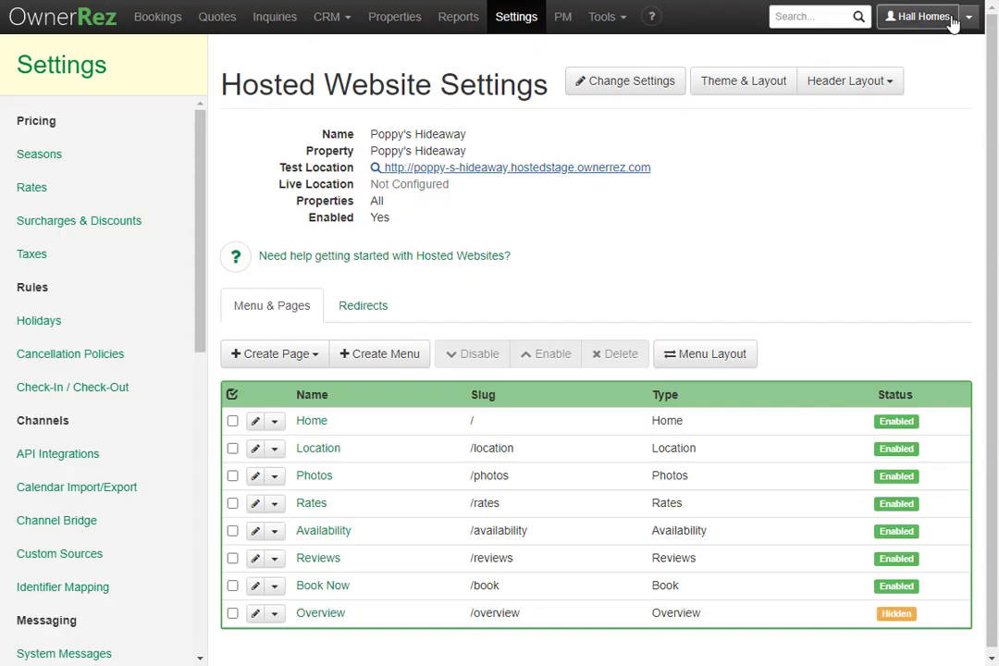
- Upload Hall Homes logo.png as the profile logo and save the business info
click(926, 20)
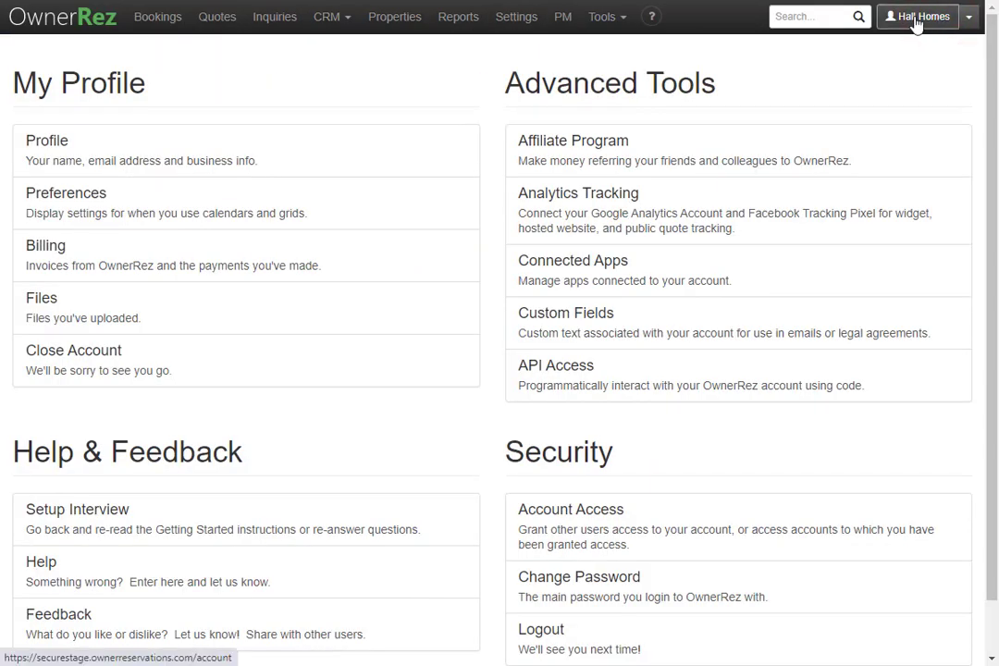
click(341, 147)
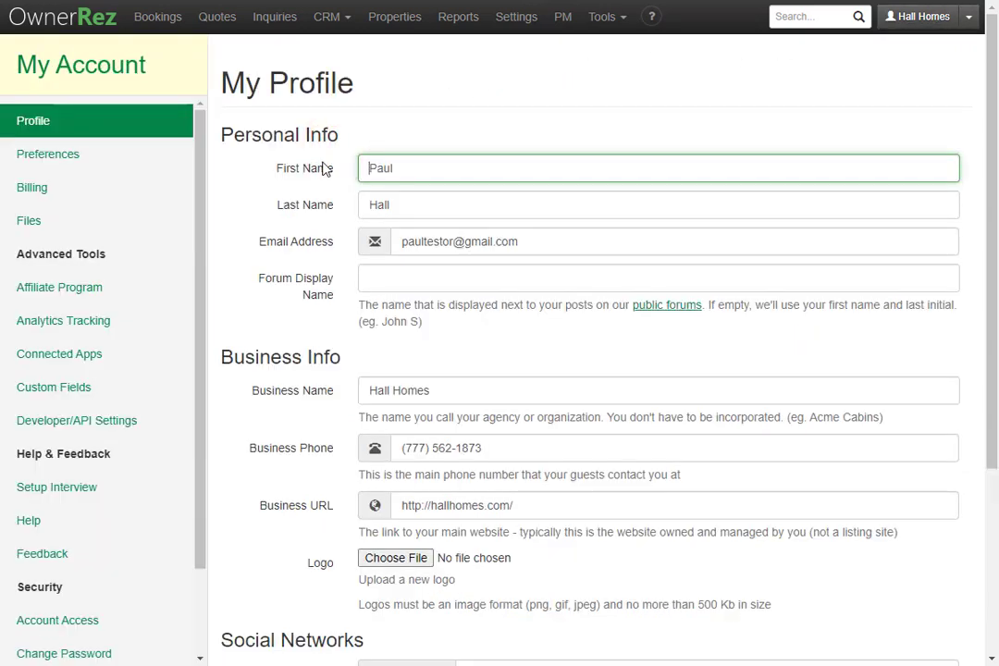
scroll(318, 292, down, 3)
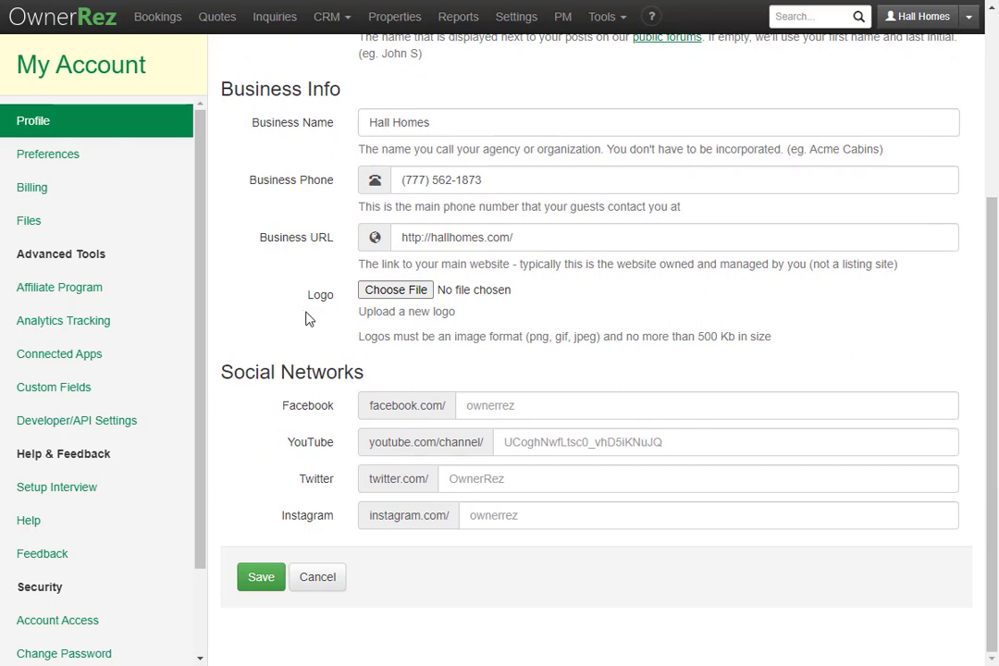
click(403, 295)
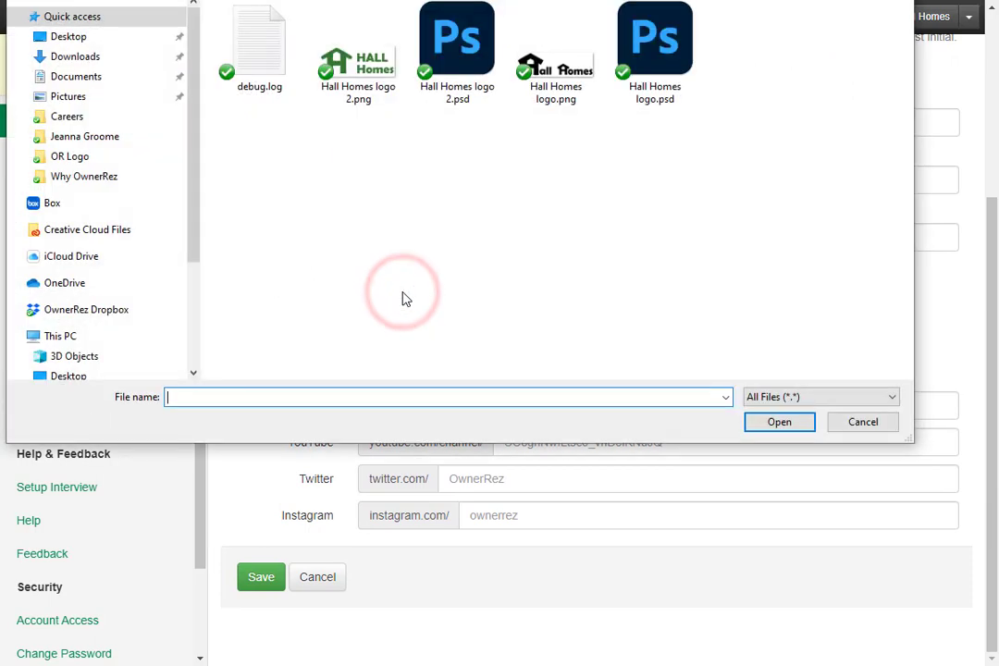
click(567, 79)
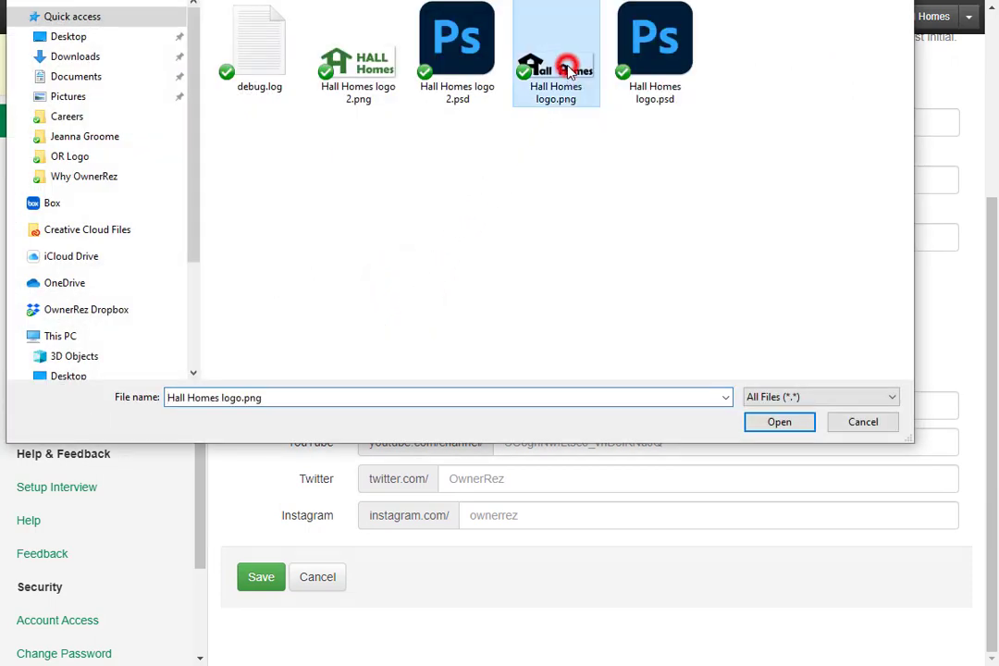
click(775, 423)
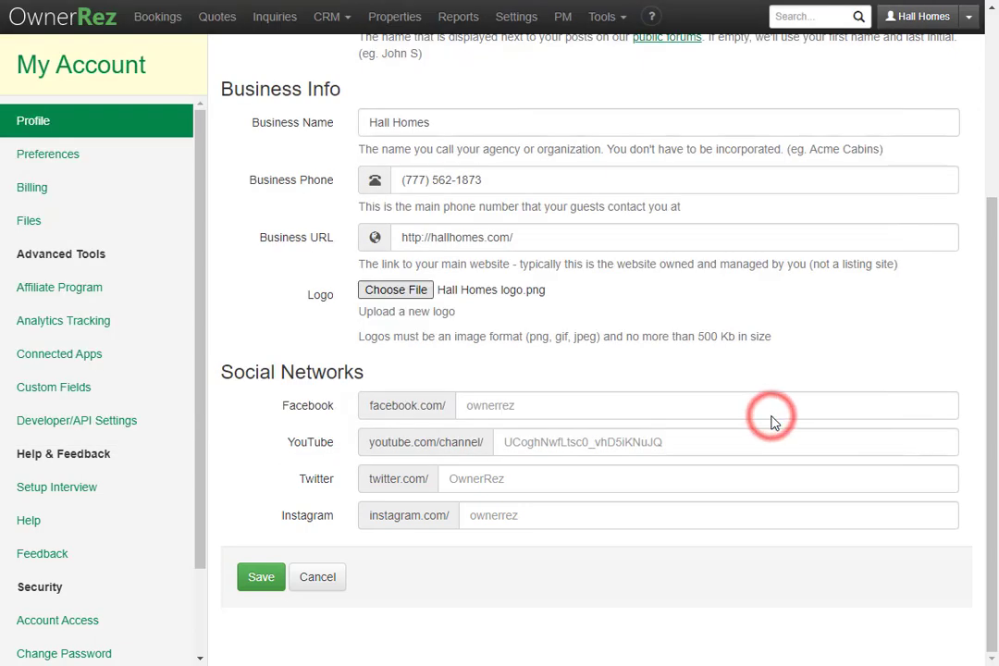
click(276, 575)
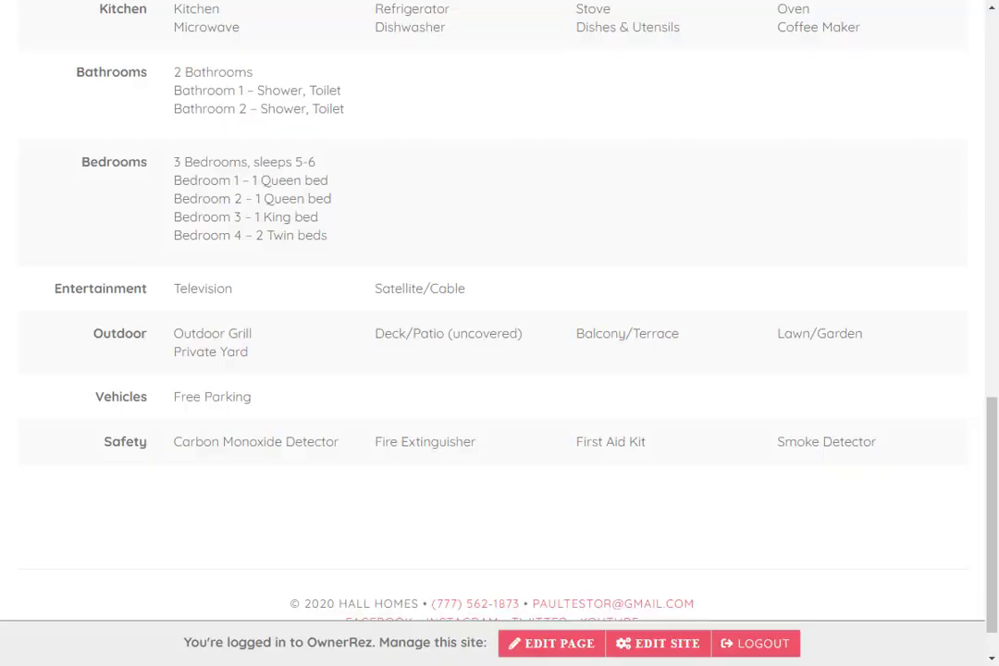
scroll(312, 367, up, 15)
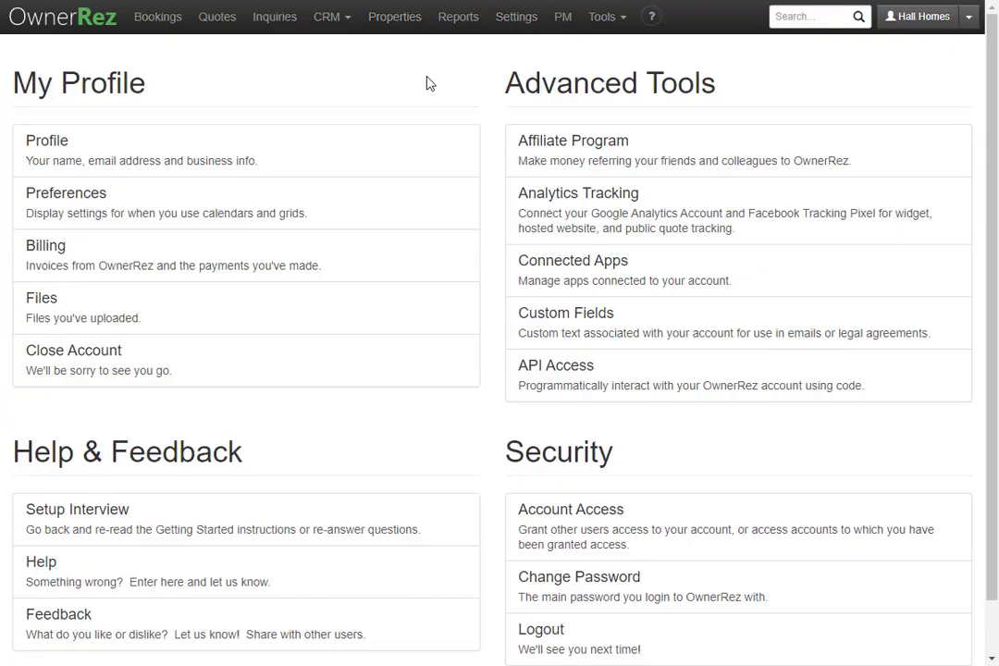
- On the hosted site's booking form, set arrival 11/6/2020 and departure 11/10/2020
click(159, 25)
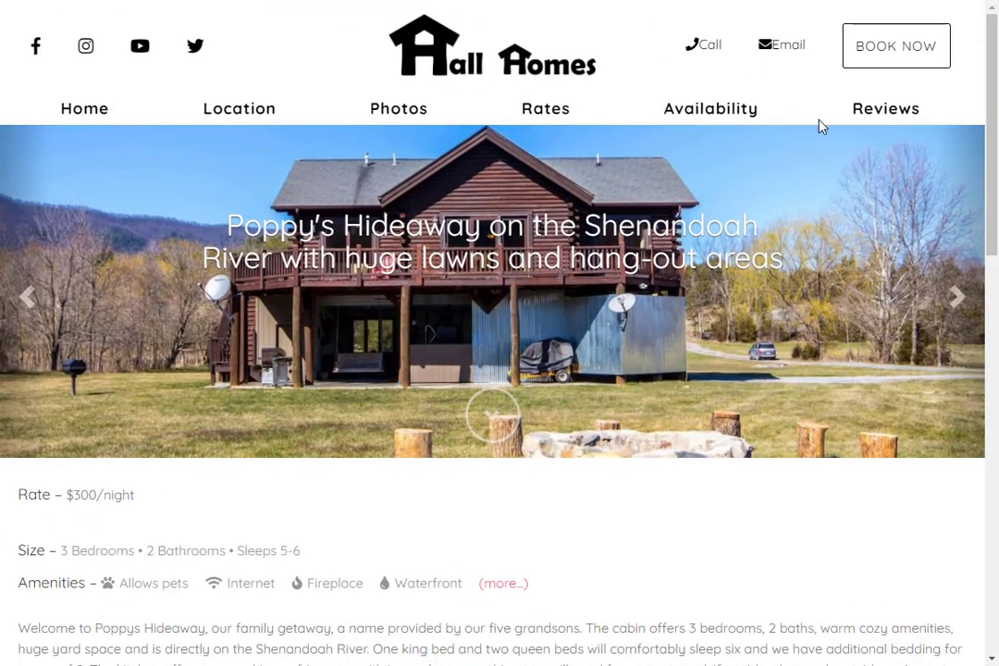
click(899, 52)
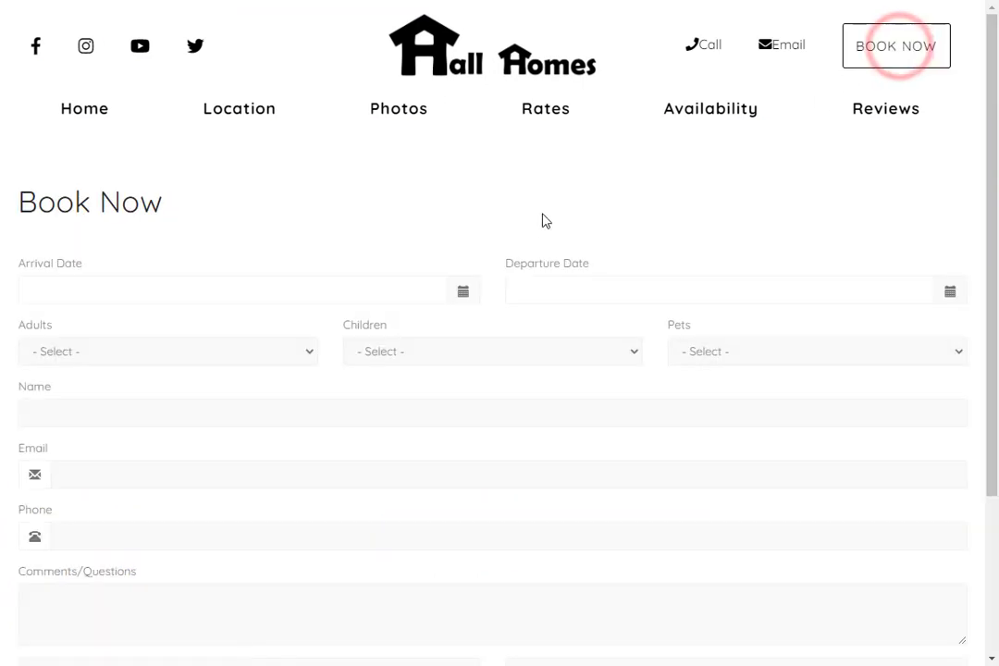
click(462, 291)
click(164, 396)
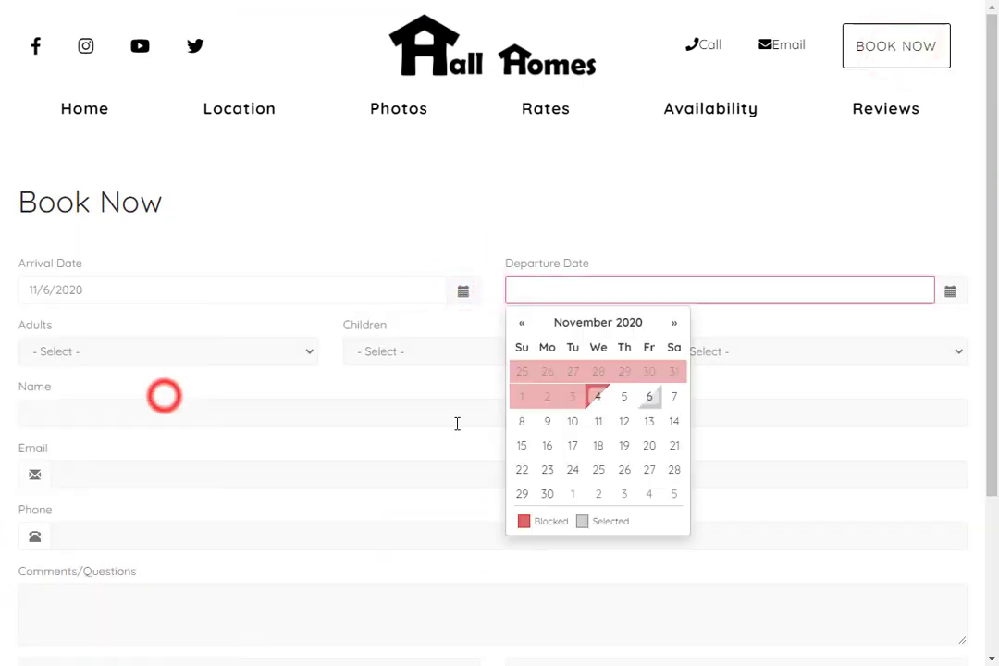
click(573, 422)
- Choose 2 Adults, view the $1,365.00 price breakdown and submit the booking request
click(266, 352)
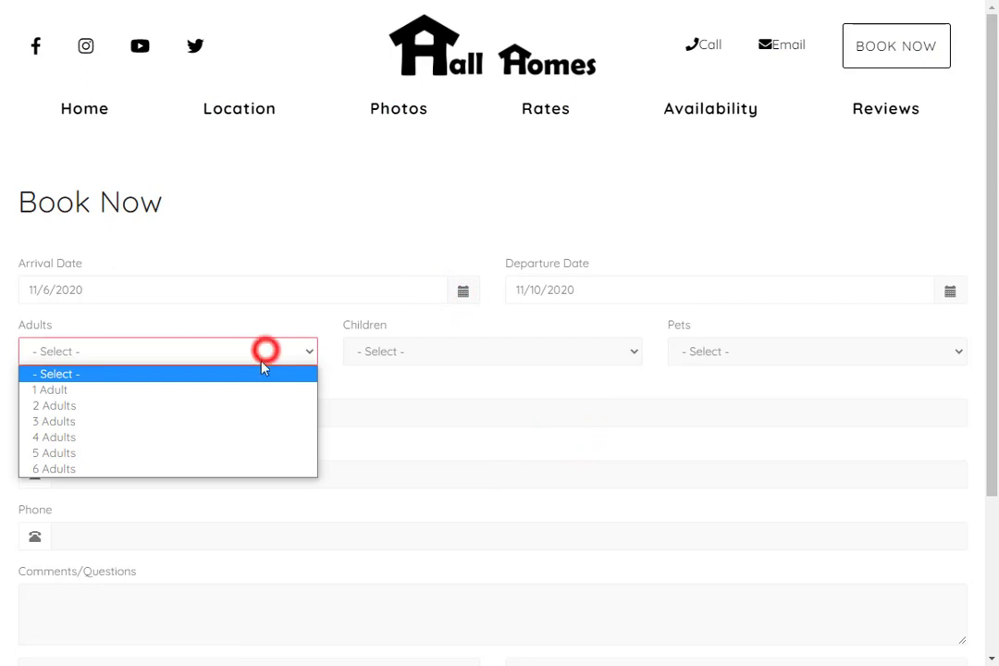
click(248, 407)
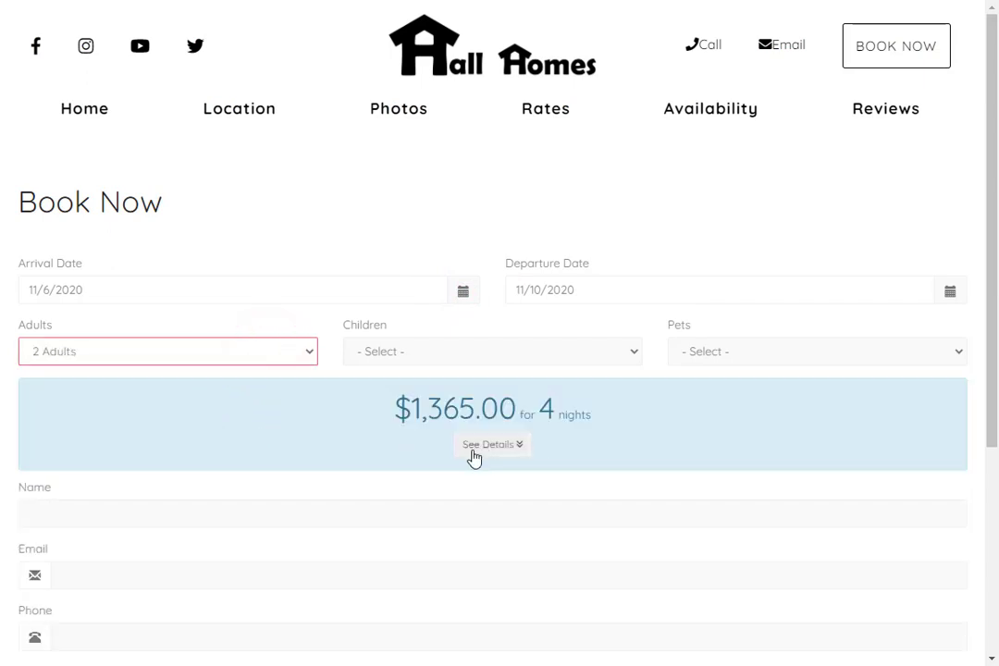
click(516, 448)
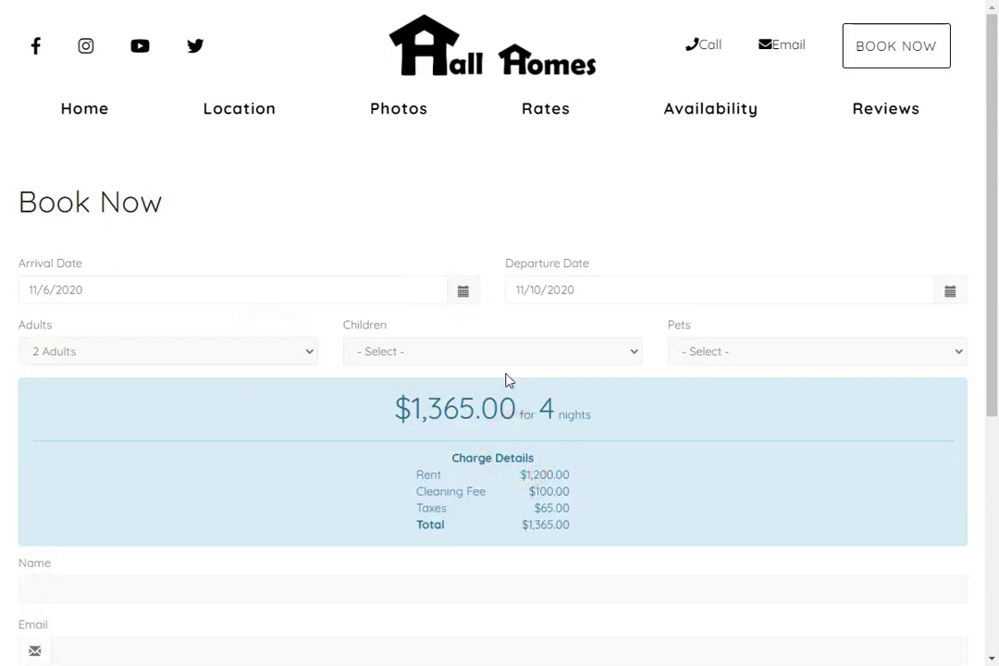
scroll(443, 494, down, 3)
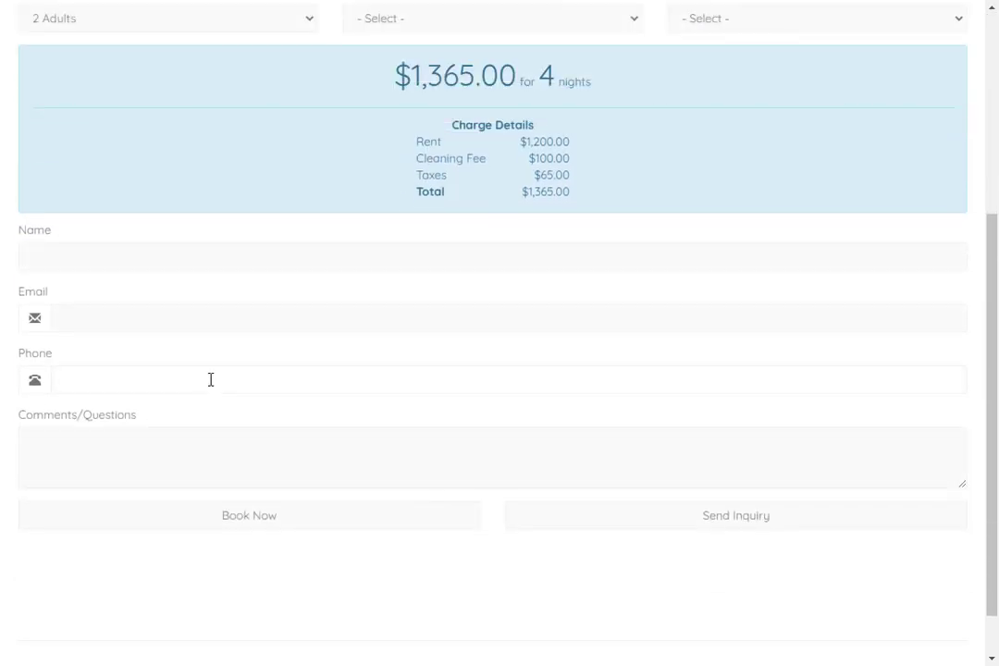
click(310, 520)
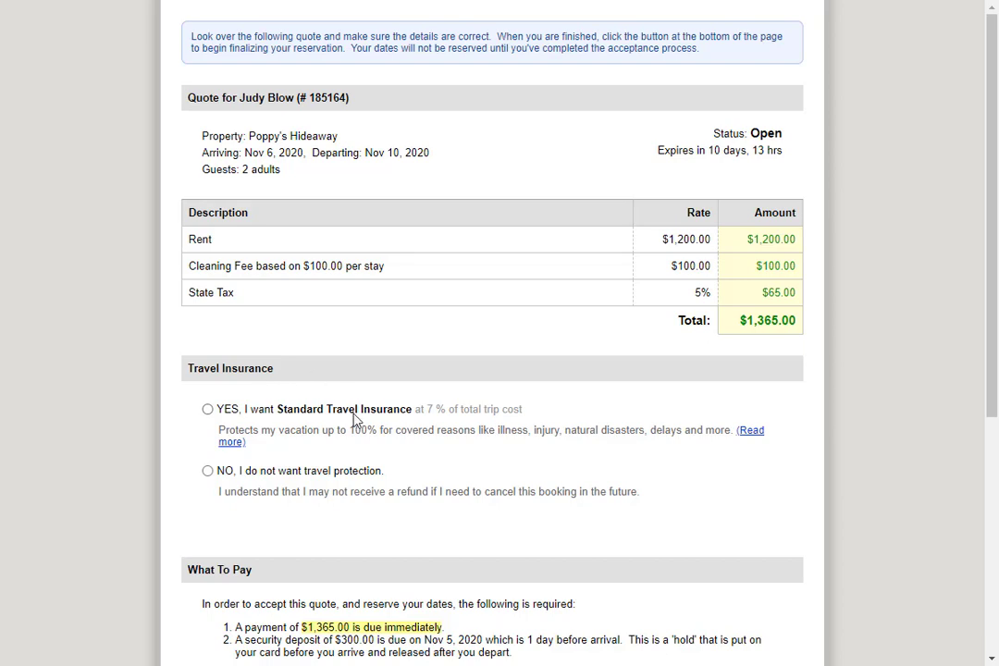
- Decline travel protection and accept the quote to finish booking
scroll(324, 454, down, 5)
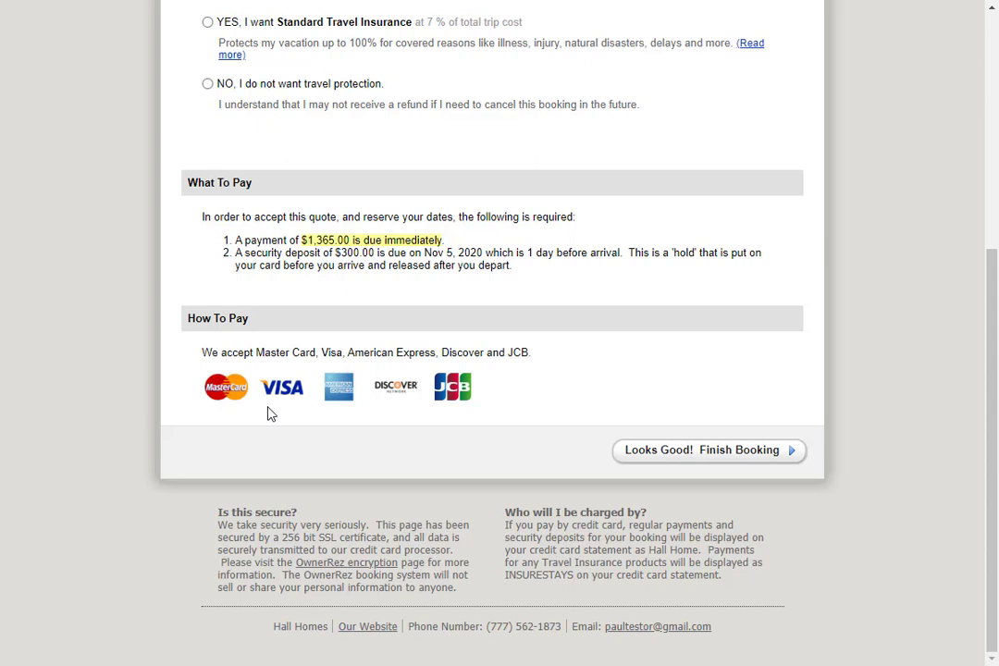
click(323, 83)
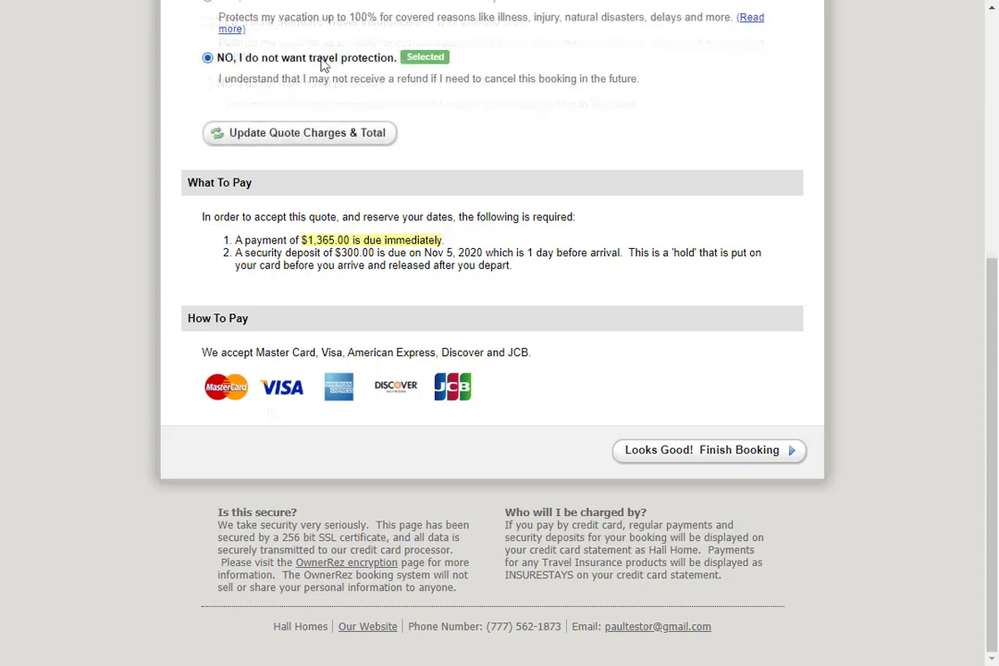
click(723, 463)
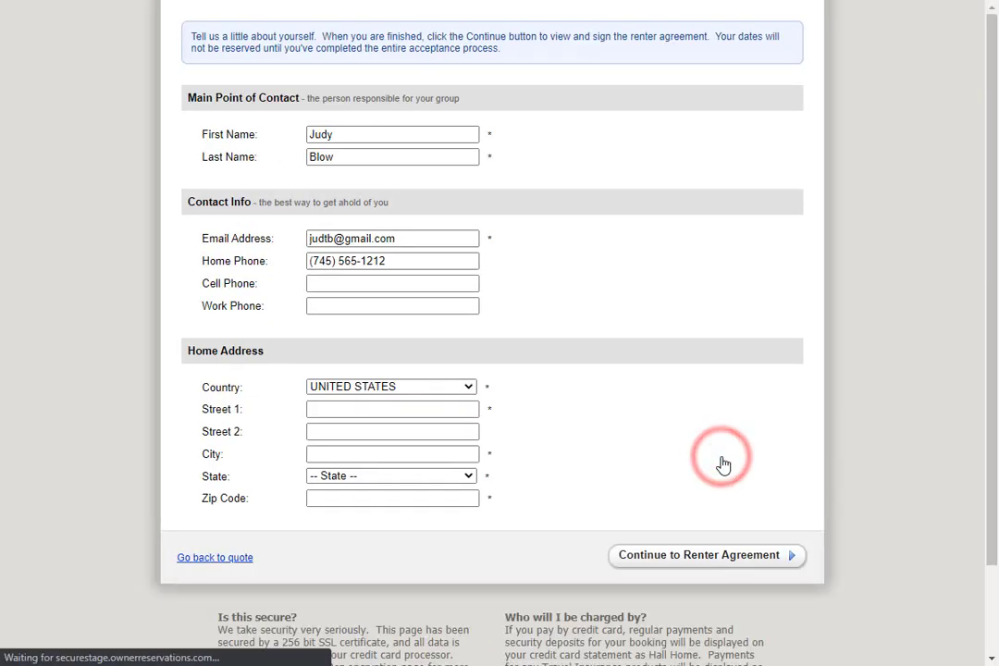
- Fill in the guest's home address and continue to the renter agreement
click(379, 411)
click(546, 440)
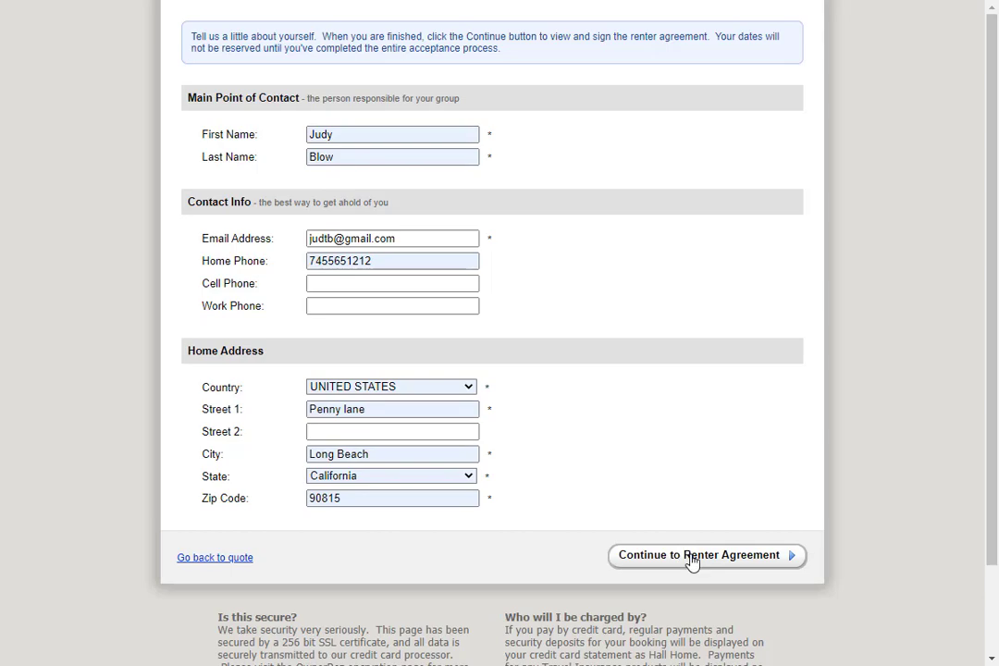
click(692, 557)
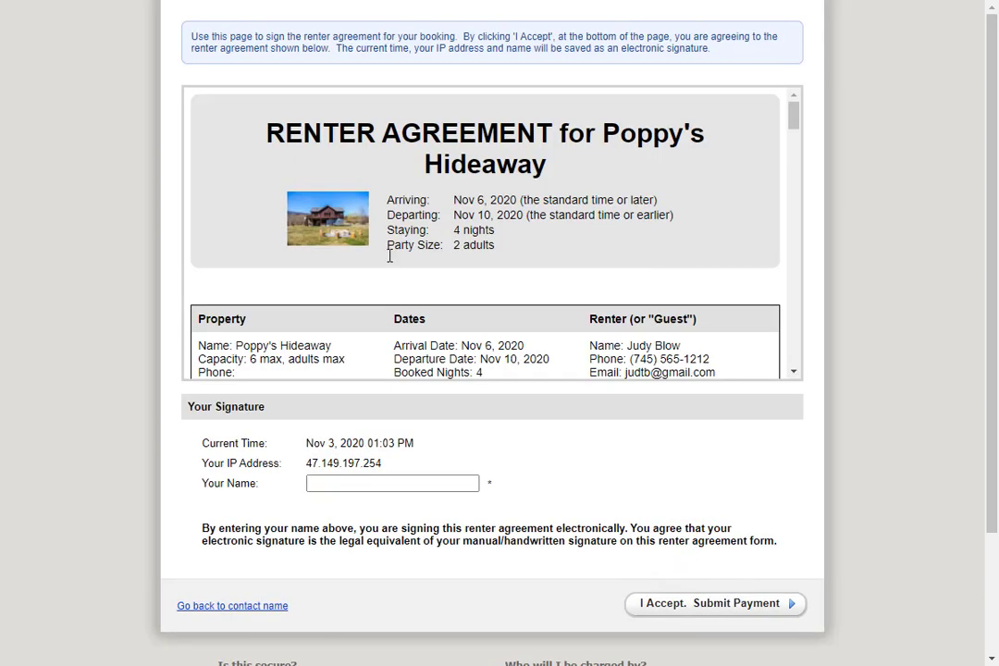
- Sign the renter agreement with the signer's name, then confirm and finalize the $1,365.00 booking
scroll(402, 243, down, 15)
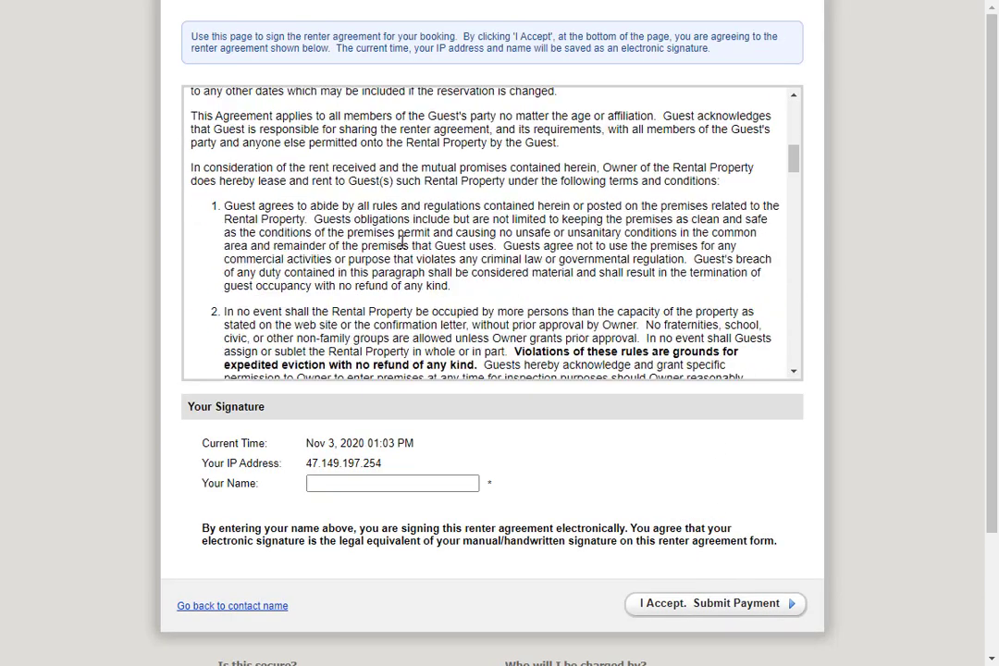
scroll(403, 242, down, 15)
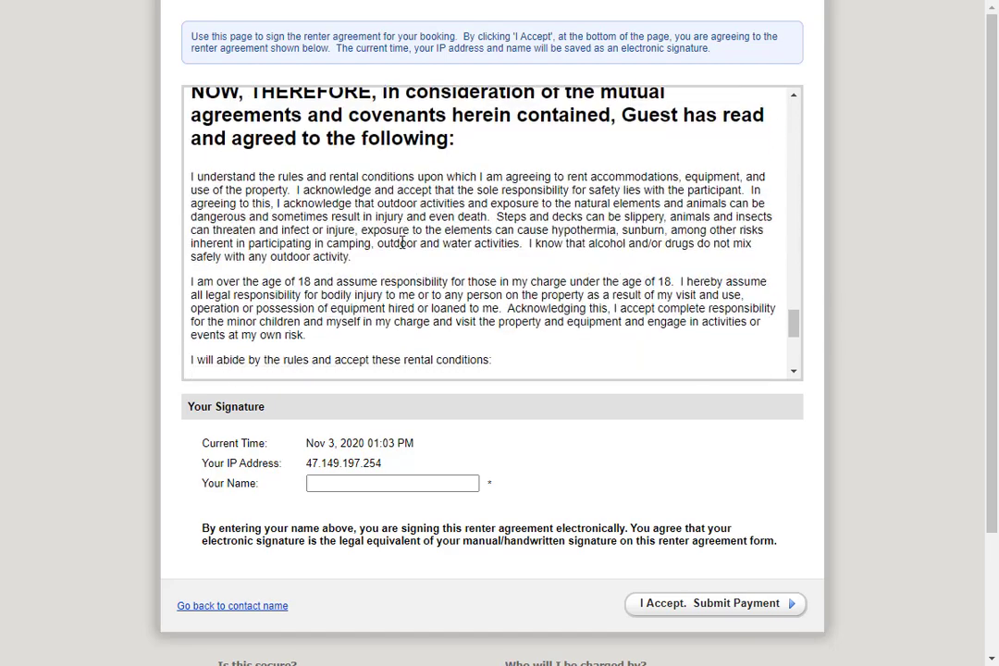
click(410, 479)
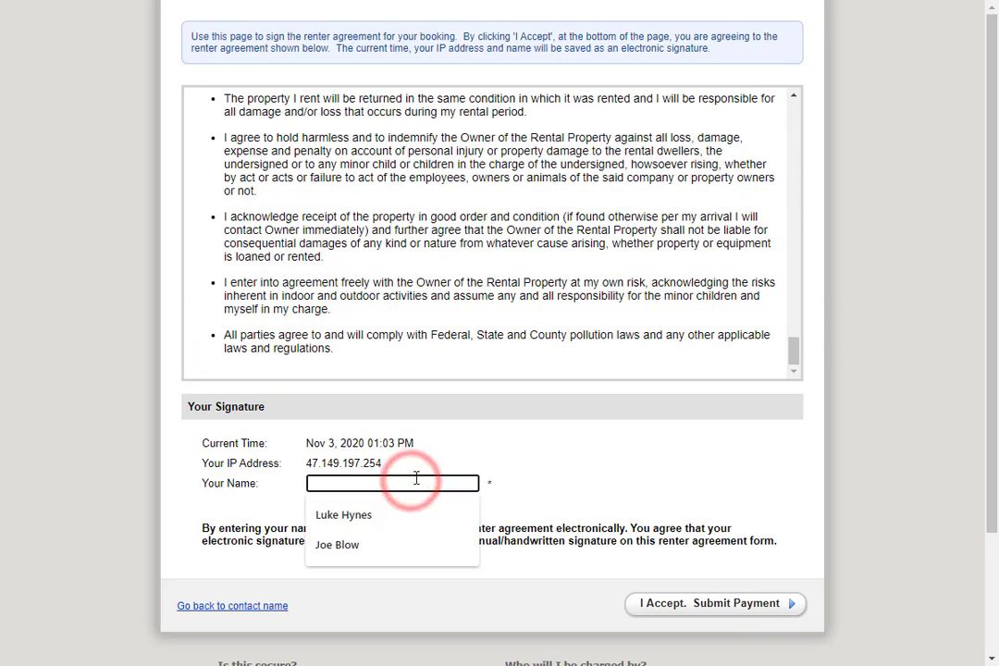
text(Judy Blow)
click(714, 608)
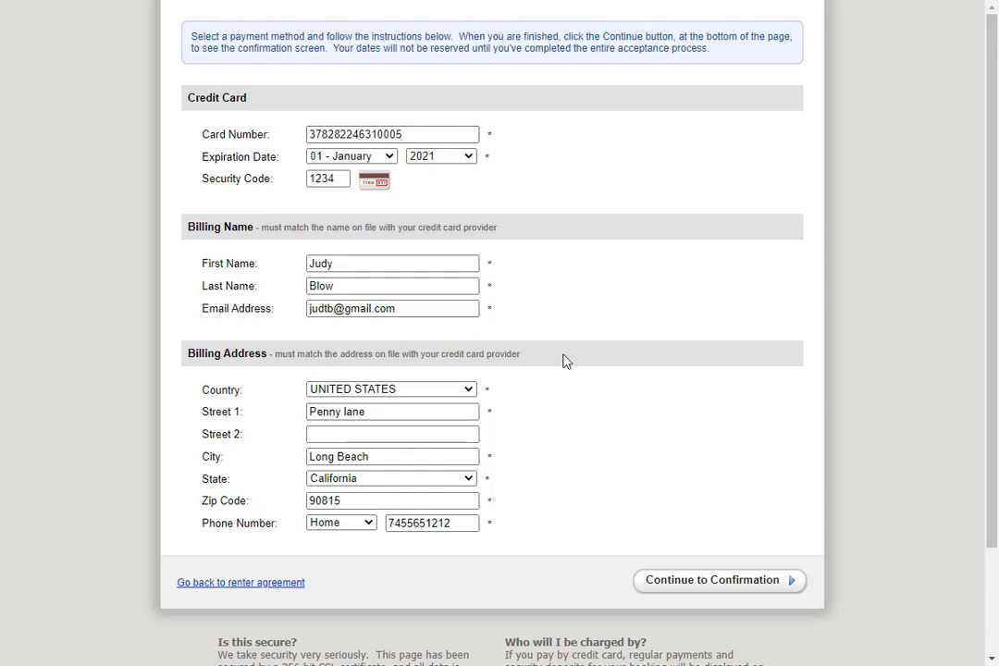
click(729, 582)
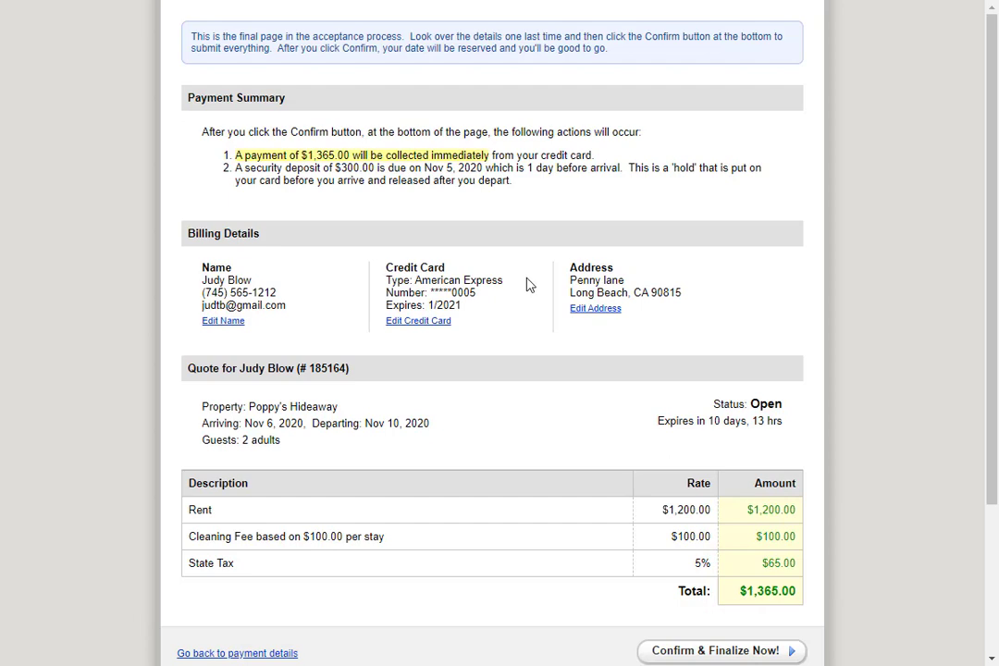
click(740, 651)
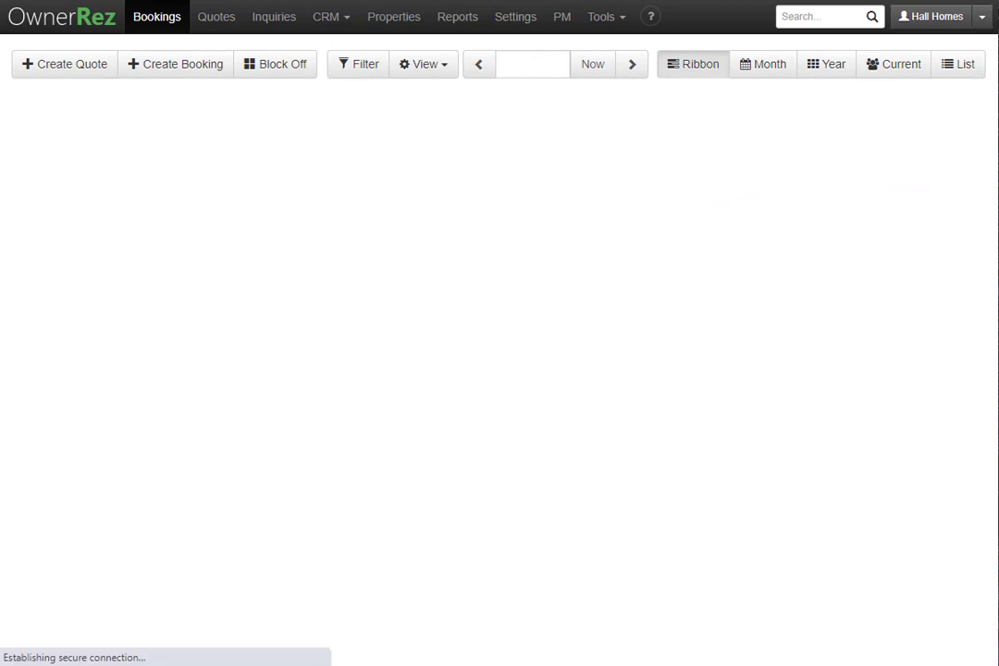
- Check the new Nov 6–10 Poppy's Hideaway booking, paid in full at $1,365.00
mouse_move(292, 171)
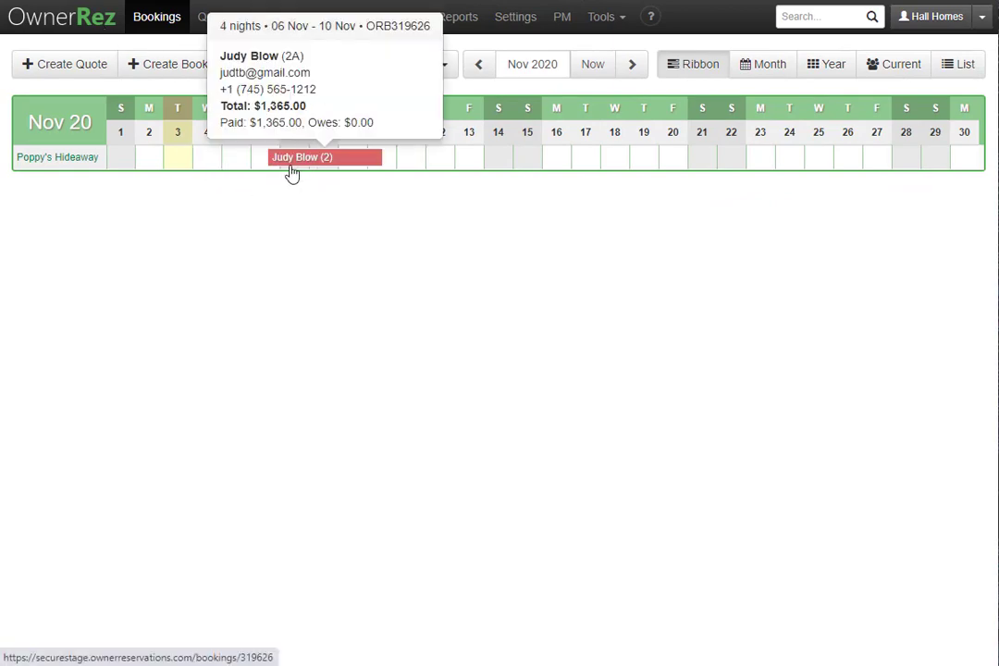